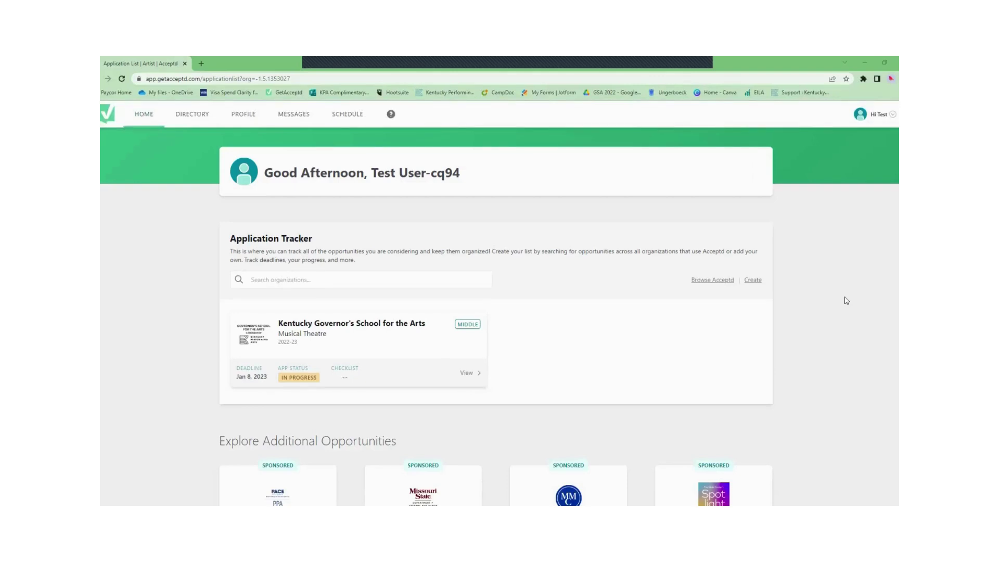
# Step: Scroll the Home page down to the Kentucky GSA Musical Theatre card in the Application Tracker
pyautogui.scroll(-1, 843, 300)
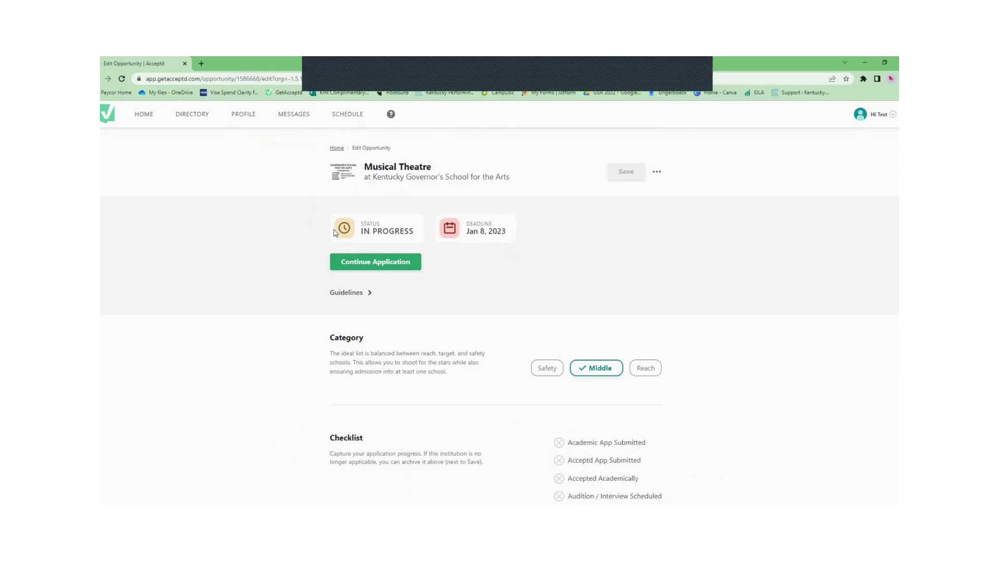
# Step: Open the Part 1 form and autofill the Preferred First Name and Middle Initial
pyautogui.click(356, 262)
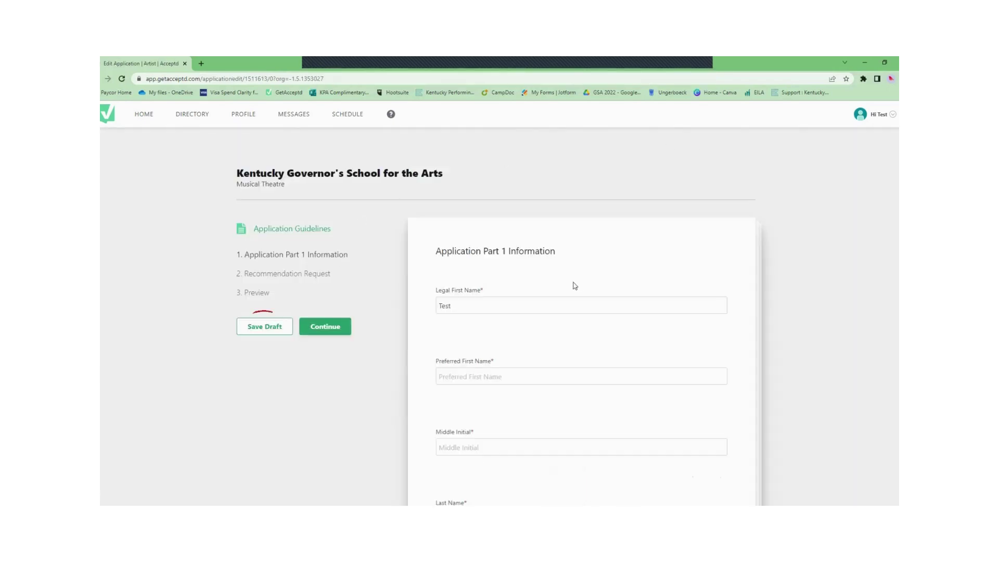
pyautogui.click(452, 374)
pyautogui.click(489, 397)
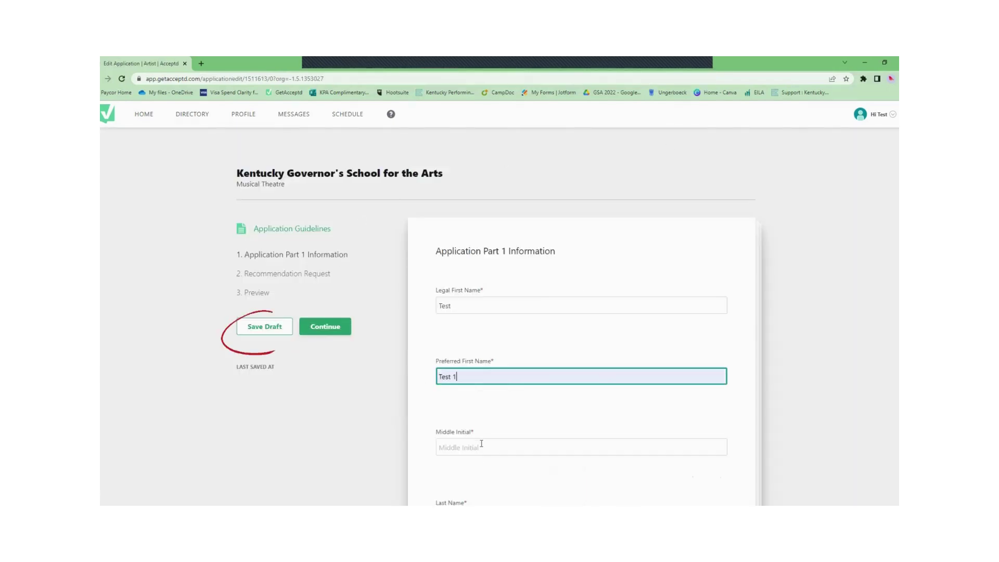
pyautogui.click(481, 443)
pyautogui.click(485, 485)
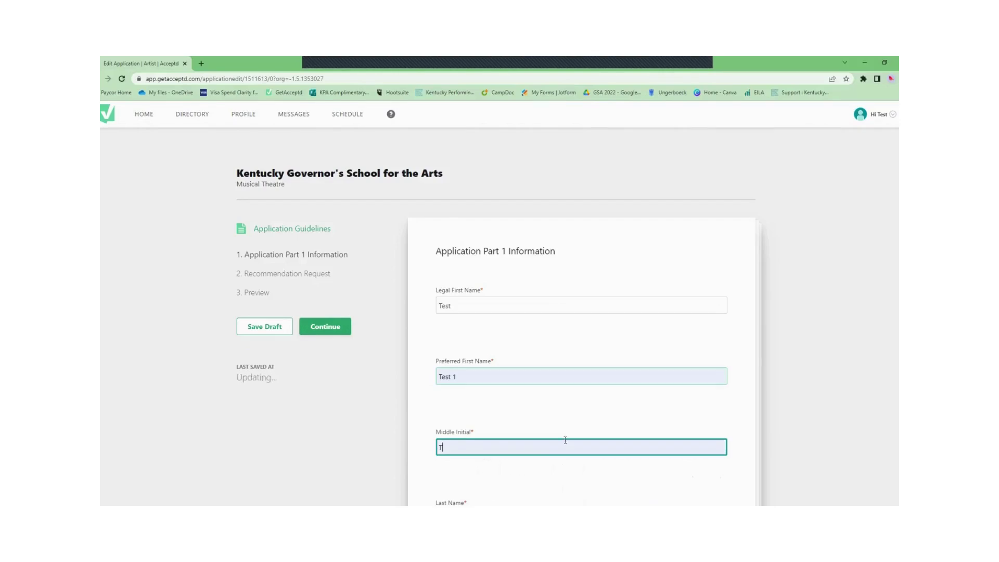
# Step: Enter the home address by picking the matching address suggestion
pyautogui.scroll(-3, 583, 414)
pyautogui.click(490, 414)
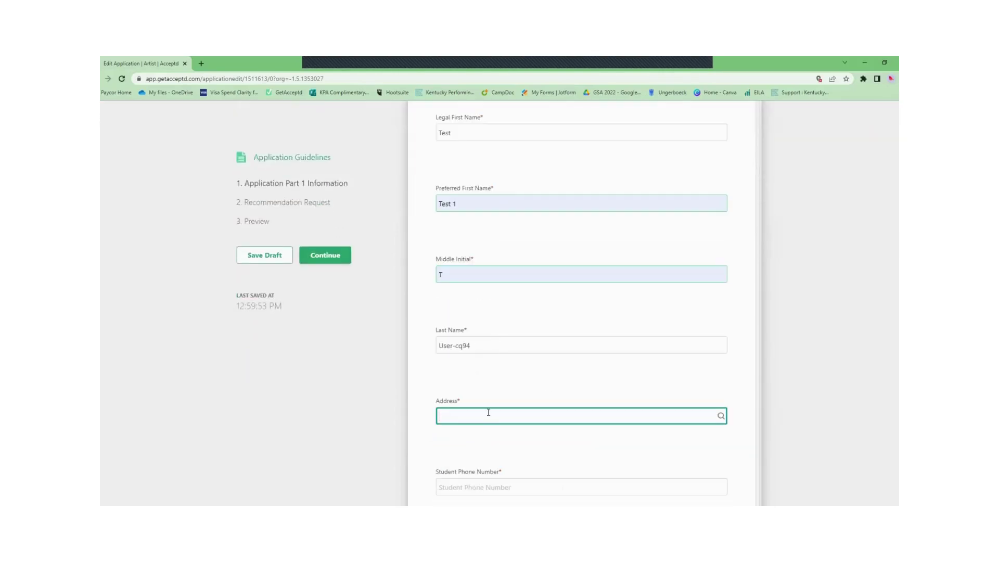
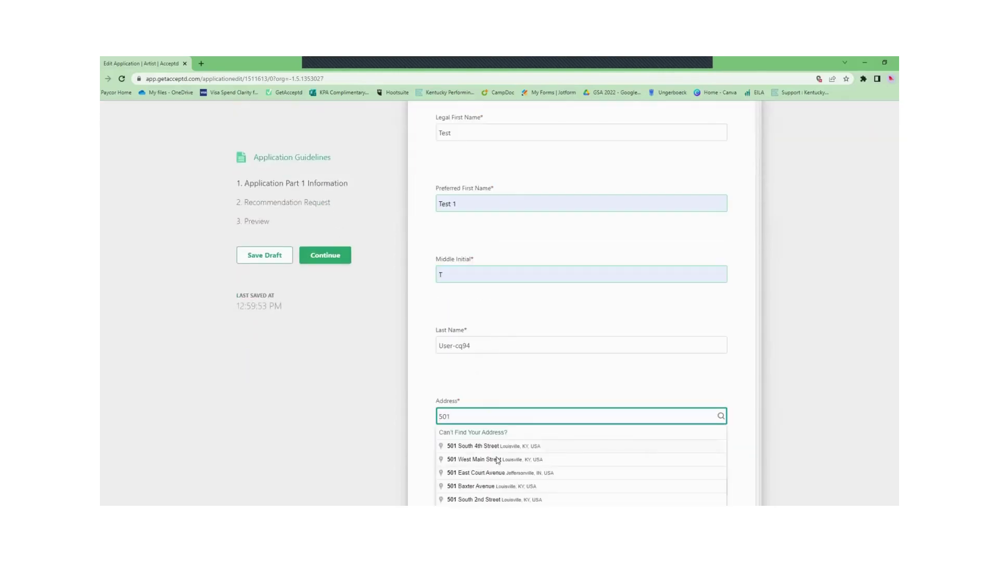
pyautogui.click(497, 458)
pyautogui.scroll(-7, 761, 329)
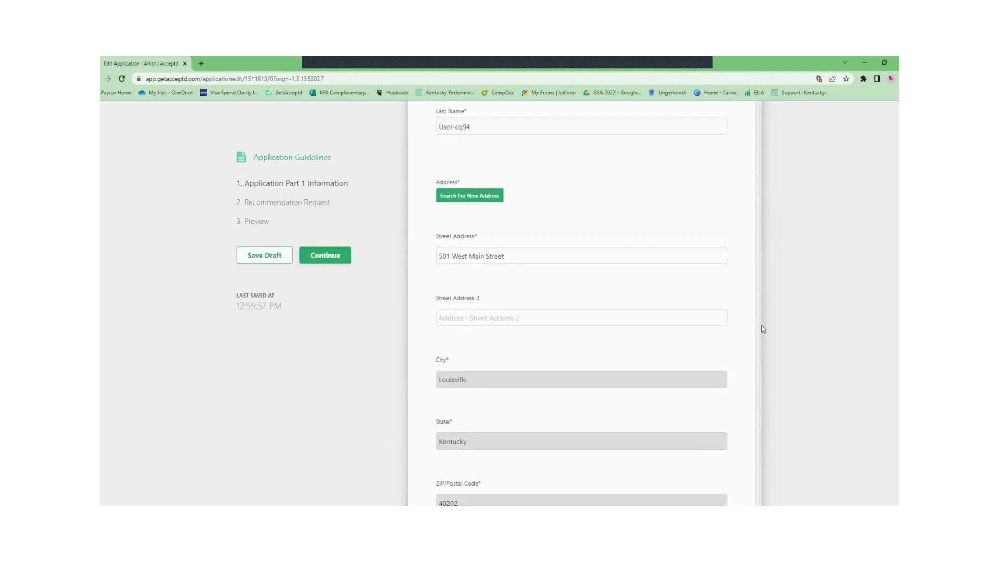
pyautogui.scroll(-4, 762, 331)
# Step: Enter the student phone number and give GSA permission to share contact information
pyautogui.click(493, 303)
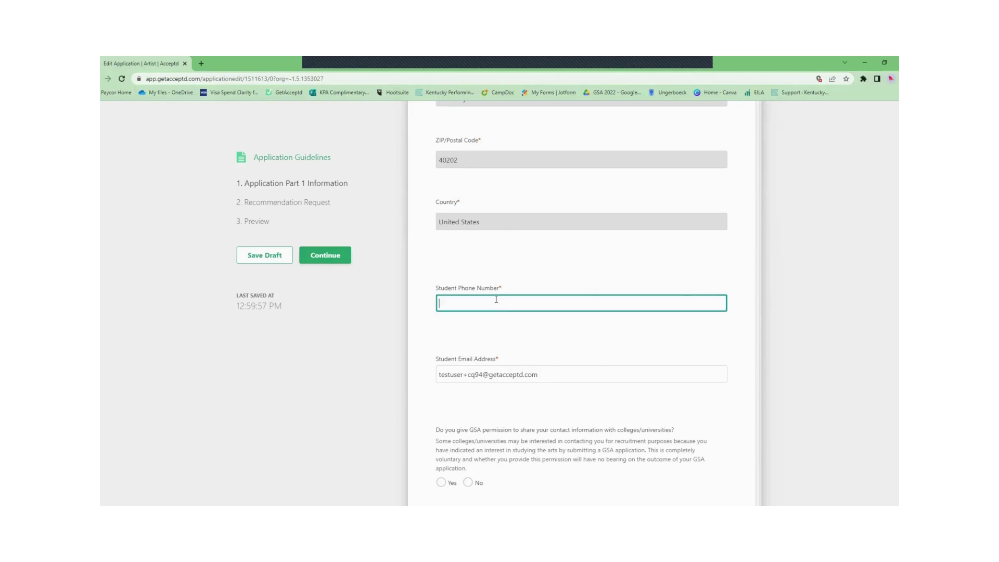
pyautogui.press('Escape')
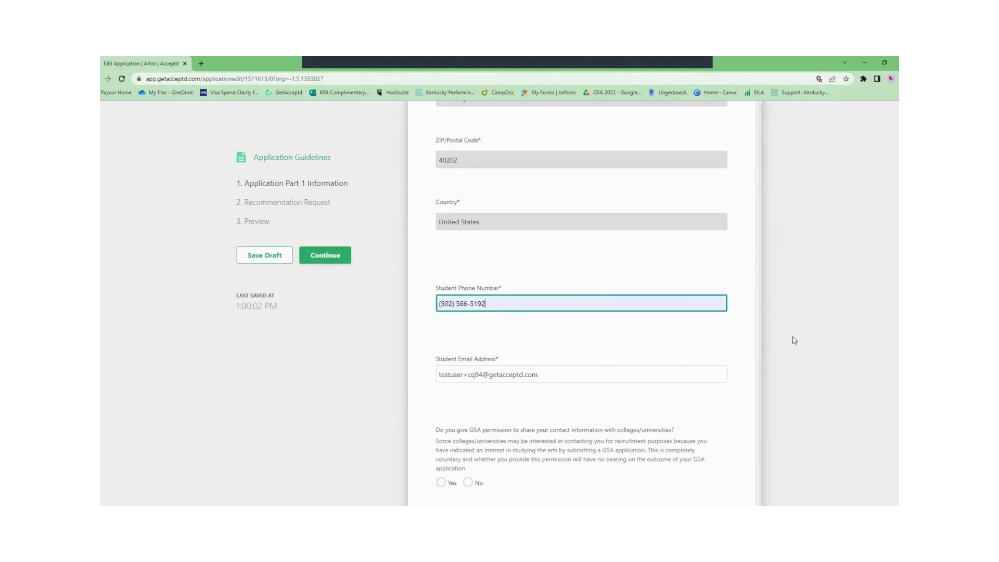
pyautogui.scroll(-1, 785, 339)
pyautogui.click(441, 442)
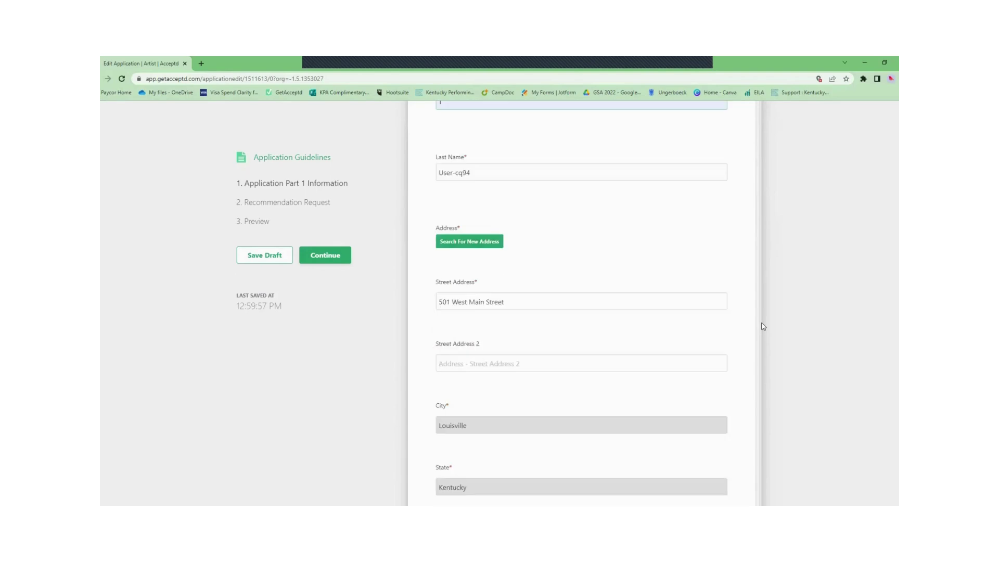
pyautogui.scroll(-7, 763, 333)
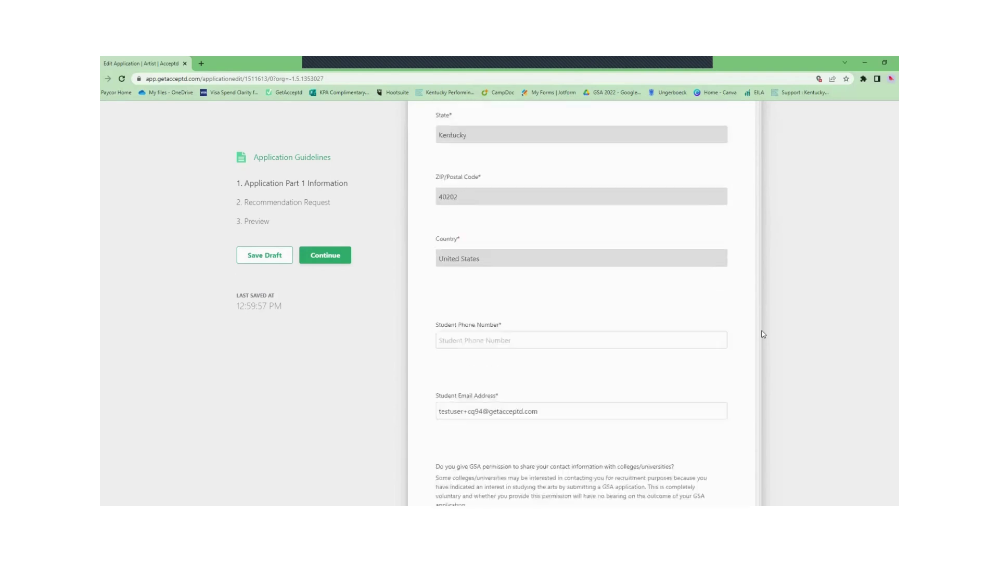
pyautogui.scroll(-1, 763, 334)
# Step: Use the suggested phone format, confirm sharing permission, and autofill the first recommender's e-mail
pyautogui.click(495, 303)
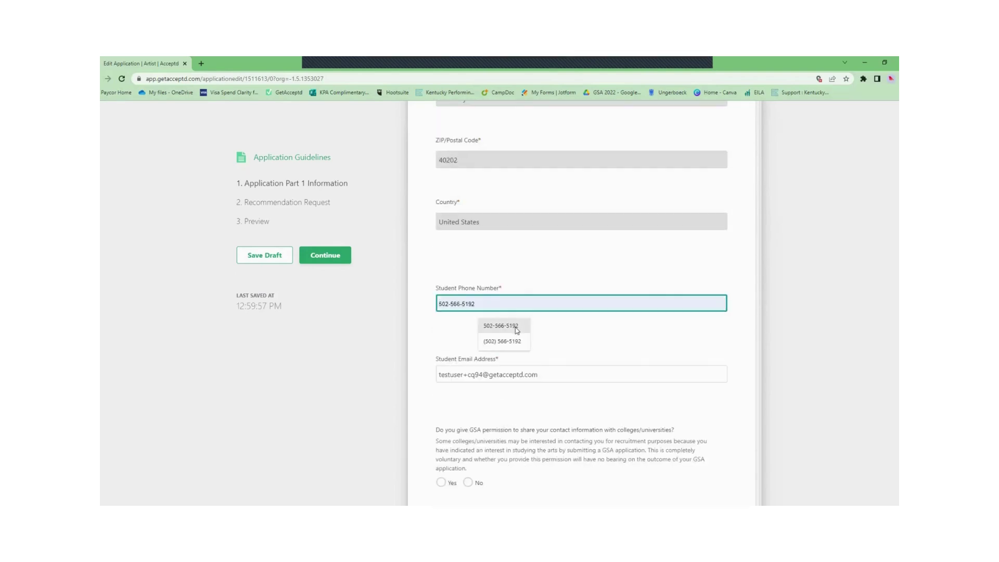
pyautogui.click(513, 326)
pyautogui.scroll(-1, 789, 339)
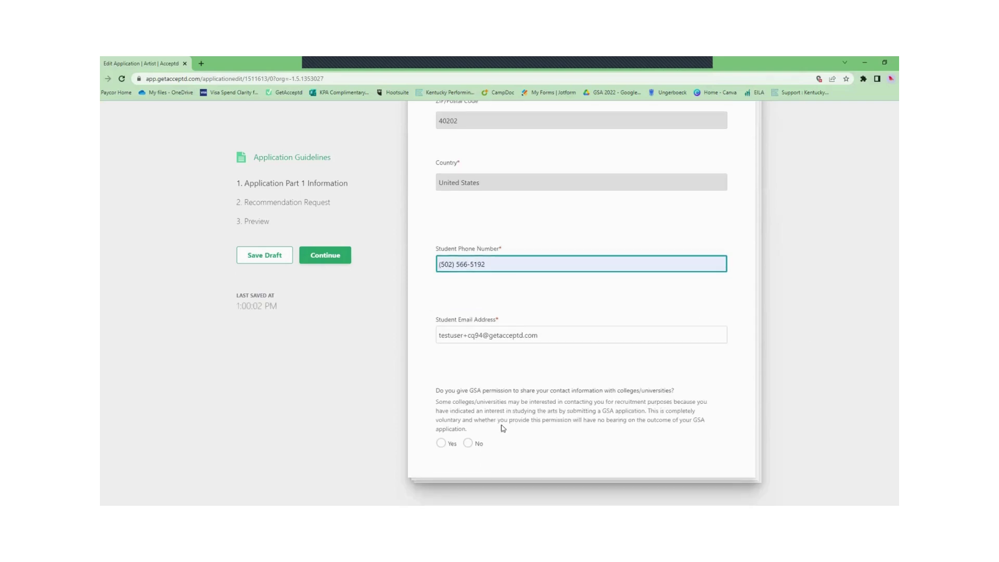
pyautogui.click(440, 443)
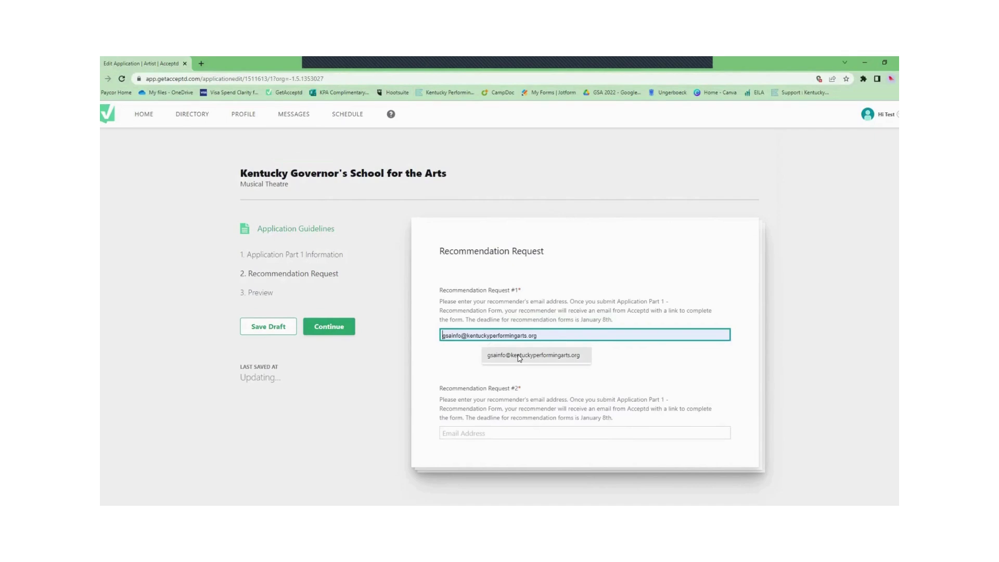
pyautogui.click(519, 355)
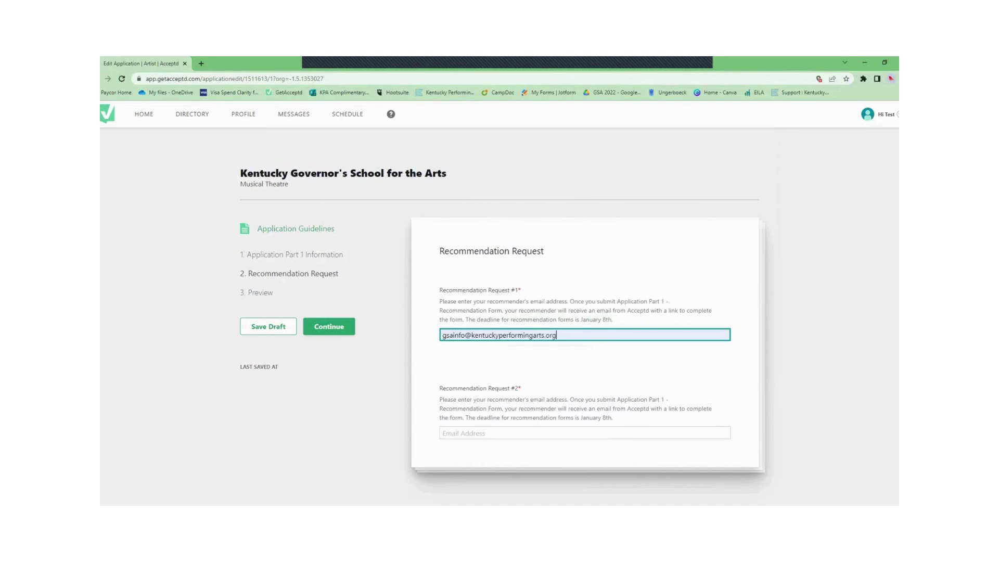
pyautogui.click(550, 436)
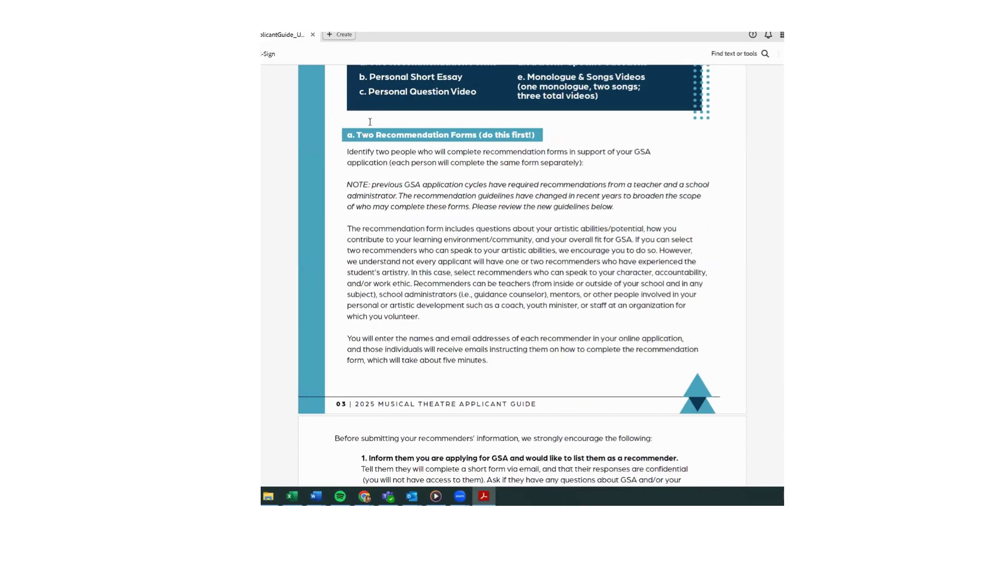
# Step: Scroll the Applicant Guide to page 3's 'Two Recommendation Forms' and read the recommender passage
pyautogui.scroll(-1, 491, 143)
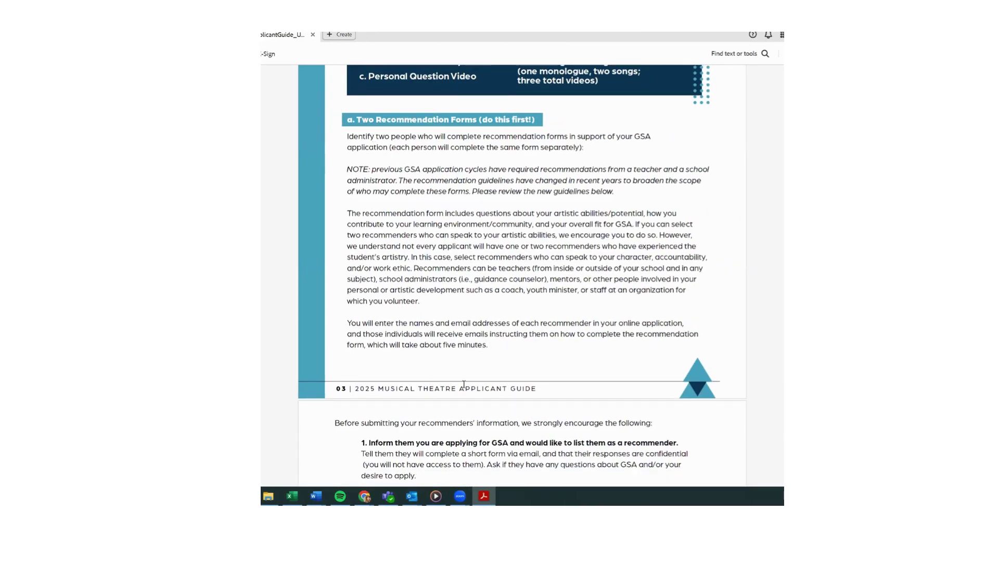
pyautogui.moveTo(347, 300); pyautogui.dragTo(449, 324)
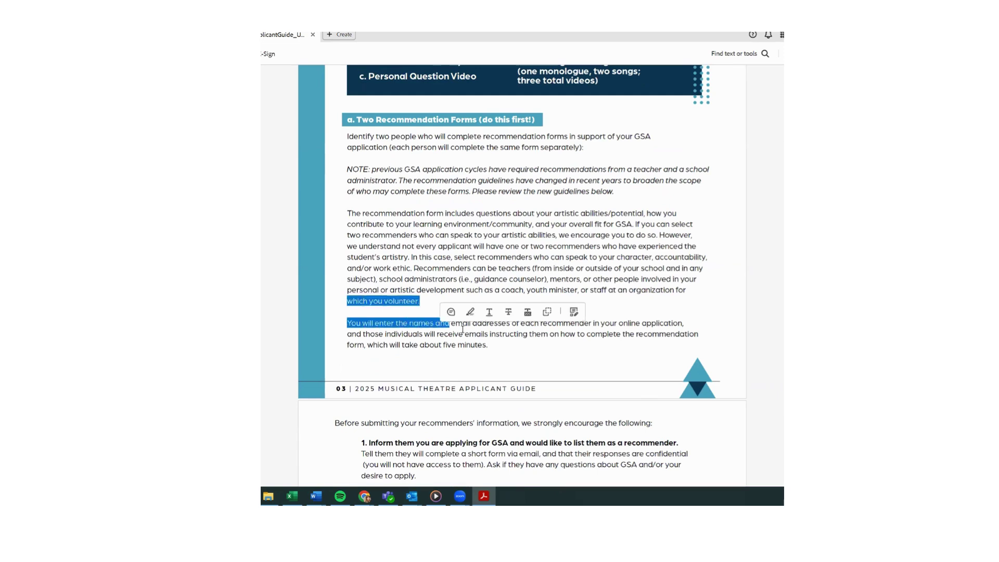
pyautogui.click(517, 234)
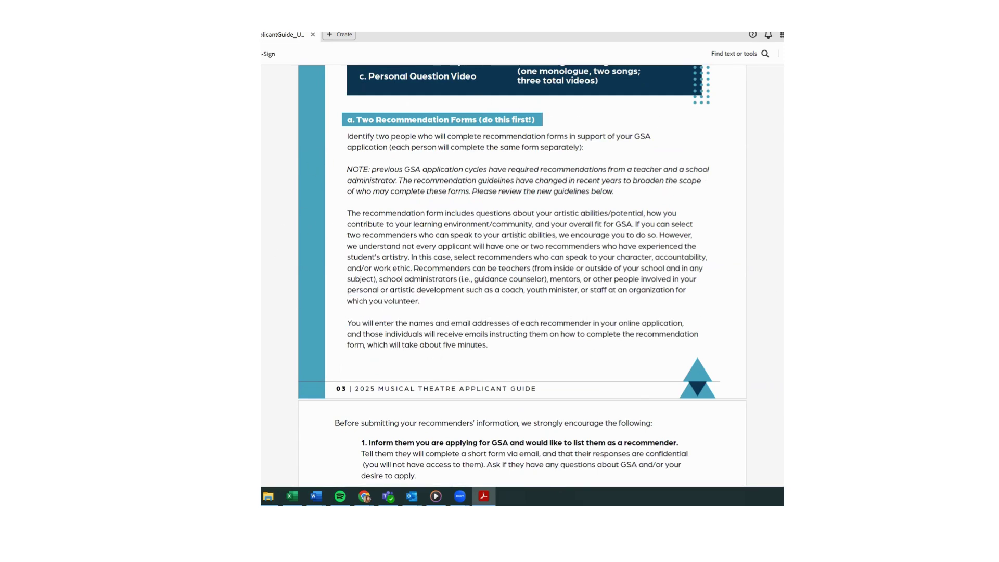
pyautogui.scroll(-3, 781, 262)
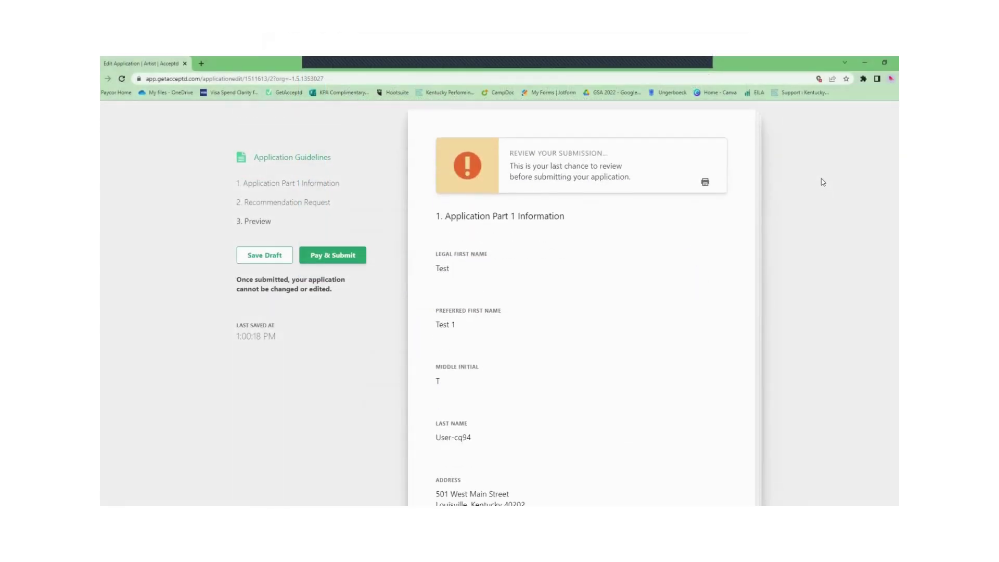
# Step: Scroll through the Part 1 answers on the Preview page, then submit
pyautogui.scroll(-5, 820, 183)
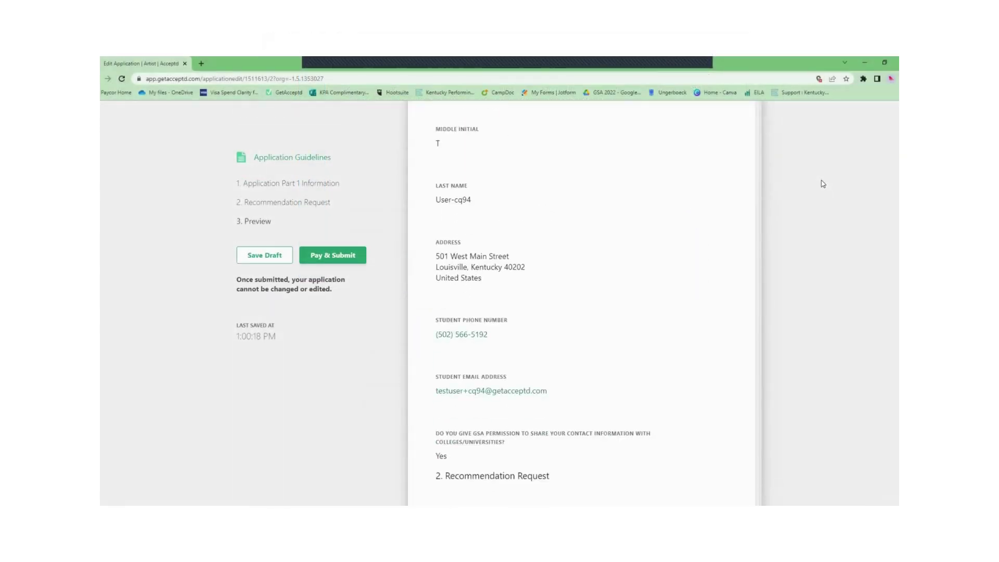
pyautogui.scroll(-3, 823, 183)
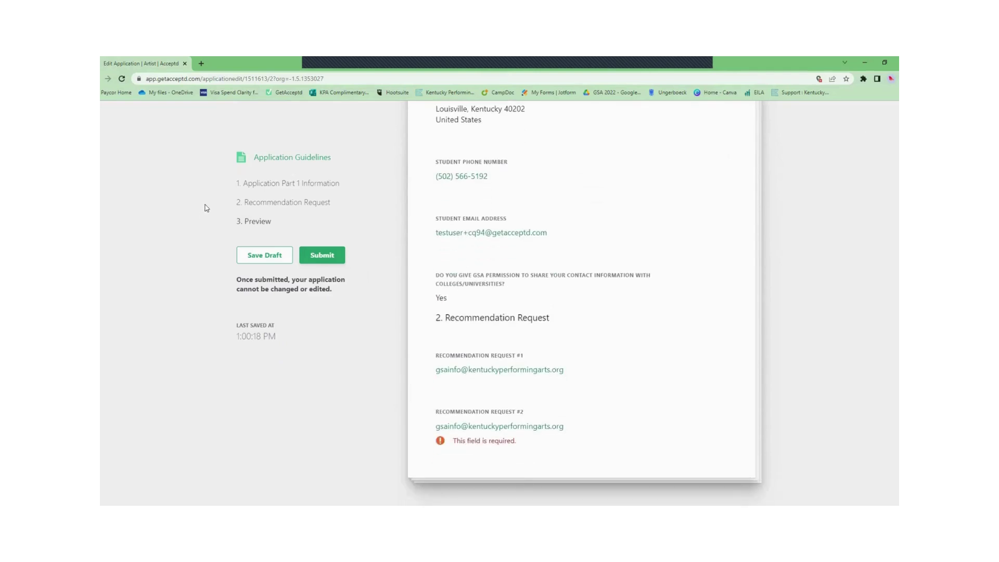
pyautogui.click(328, 261)
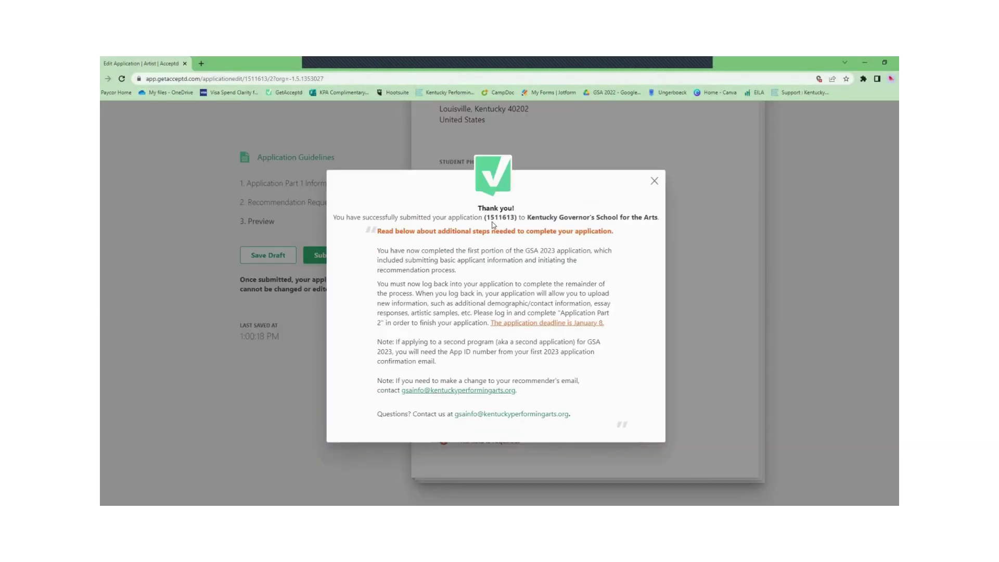
# Step: Select the application number in the Thank you dialog, then close the dialog
pyautogui.doubleClick(513, 223)
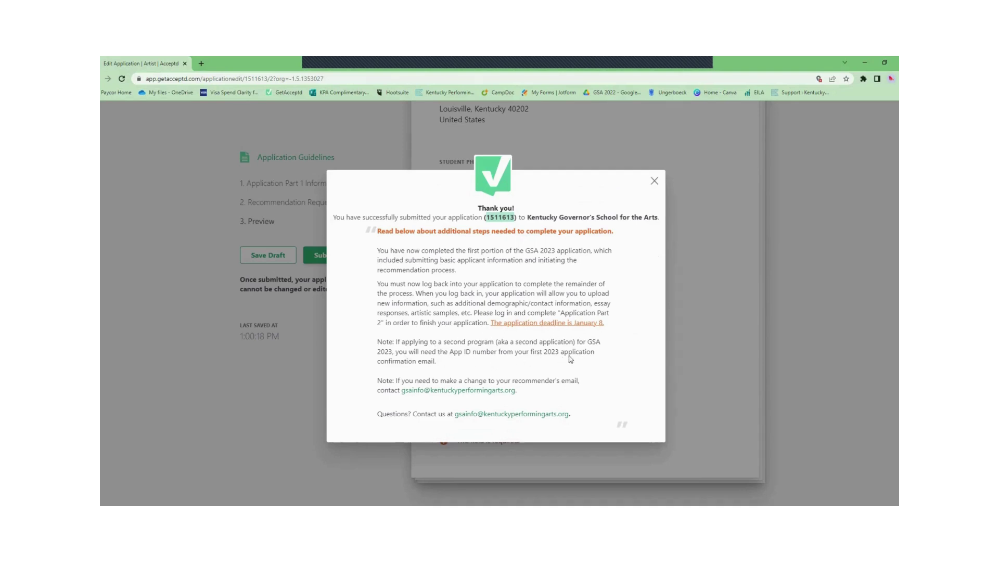
pyautogui.click(654, 181)
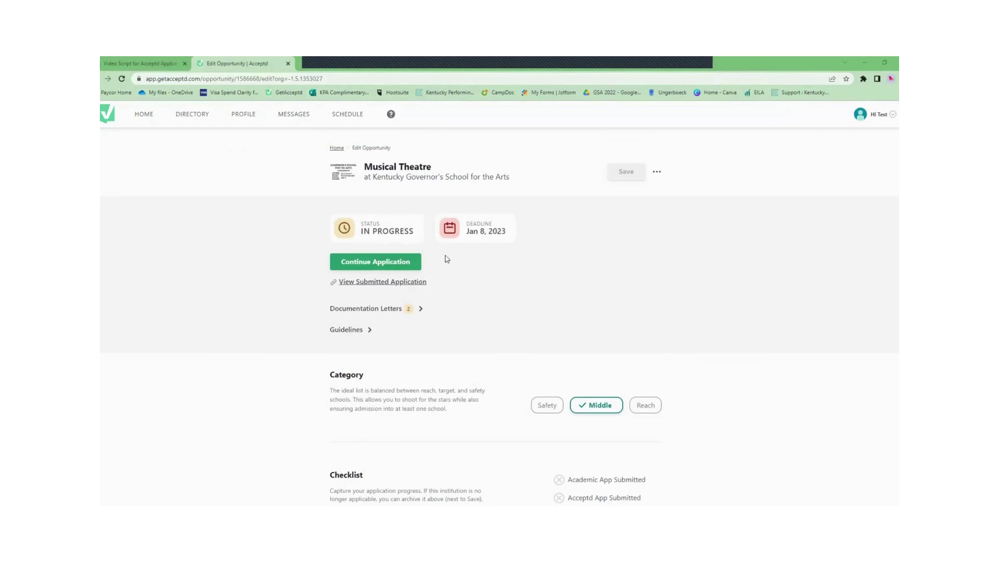
# Step: On the Part 2 form, answer 'No - this is my 1st application' and No to reduced lunch
pyautogui.click(383, 262)
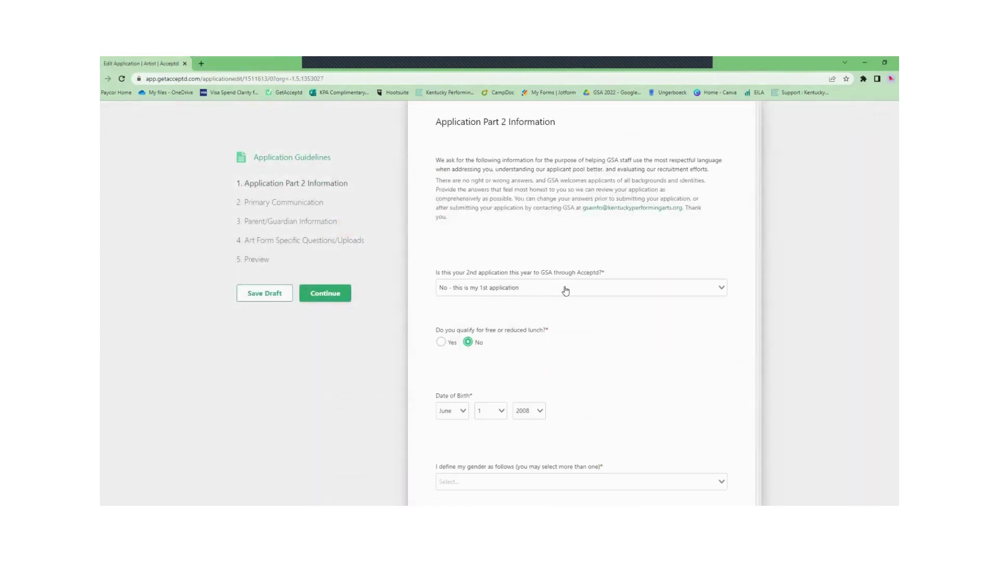
pyautogui.click(566, 287)
pyautogui.click(511, 331)
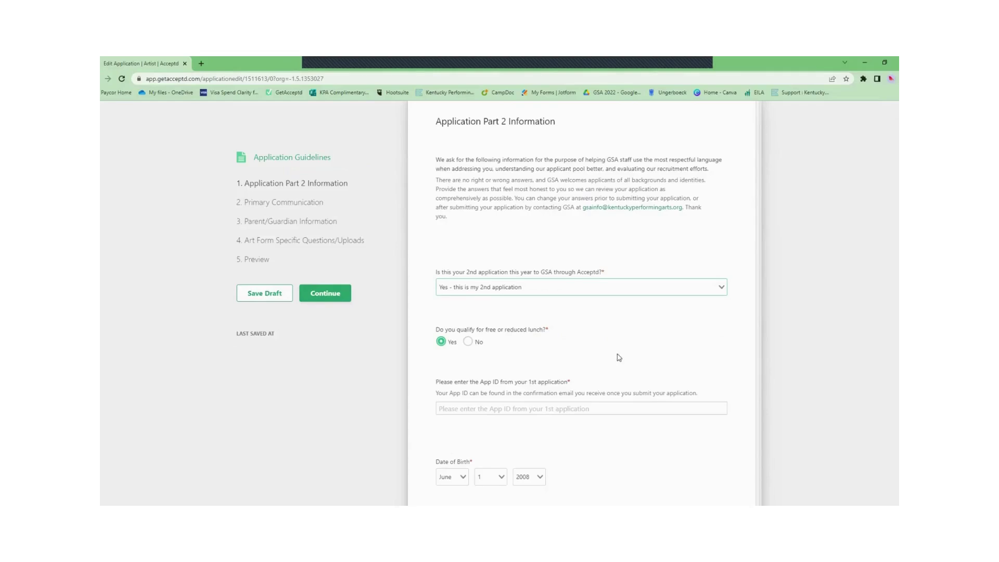
pyautogui.moveTo(435, 381); pyautogui.dragTo(571, 383)
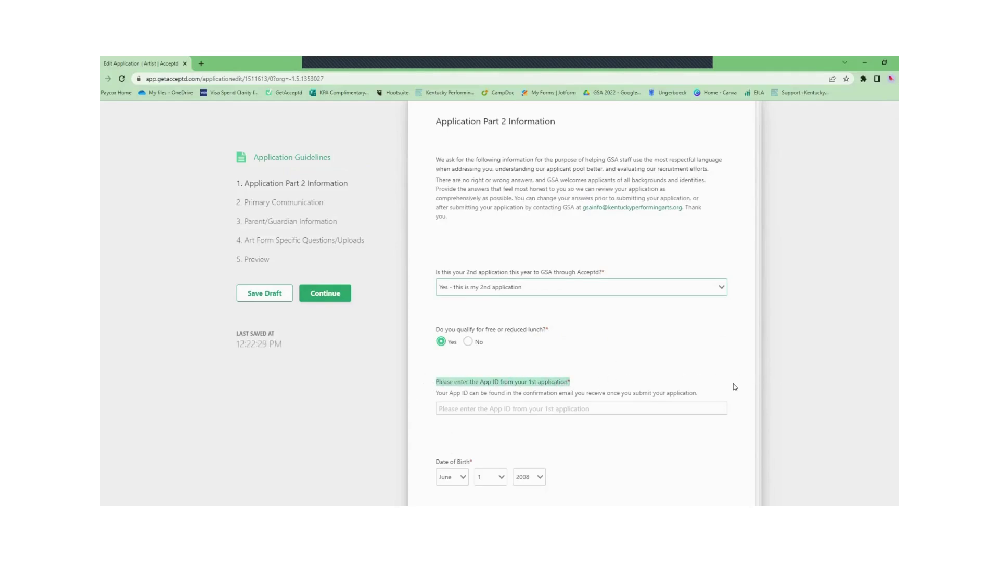
pyautogui.click(607, 291)
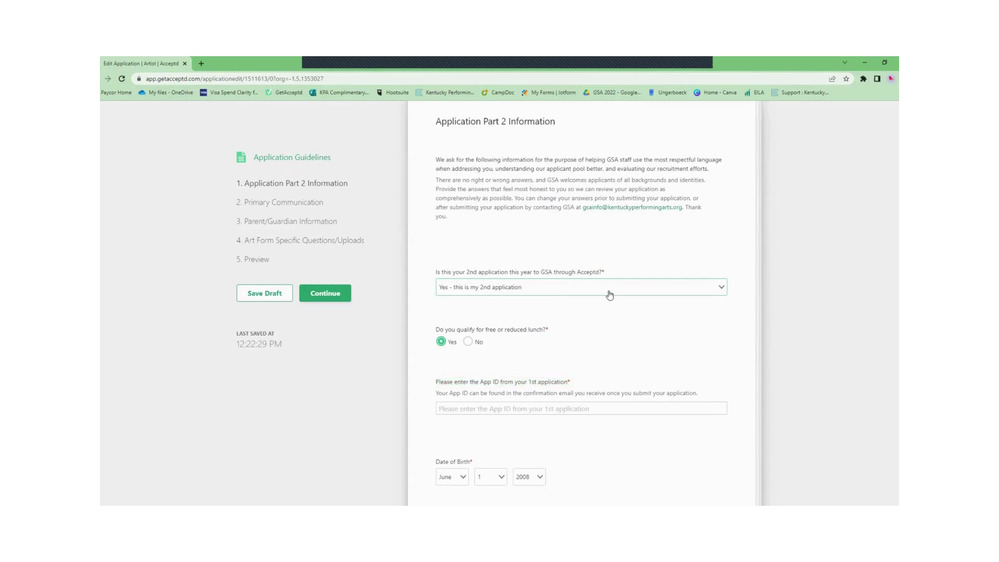
pyautogui.click(531, 341)
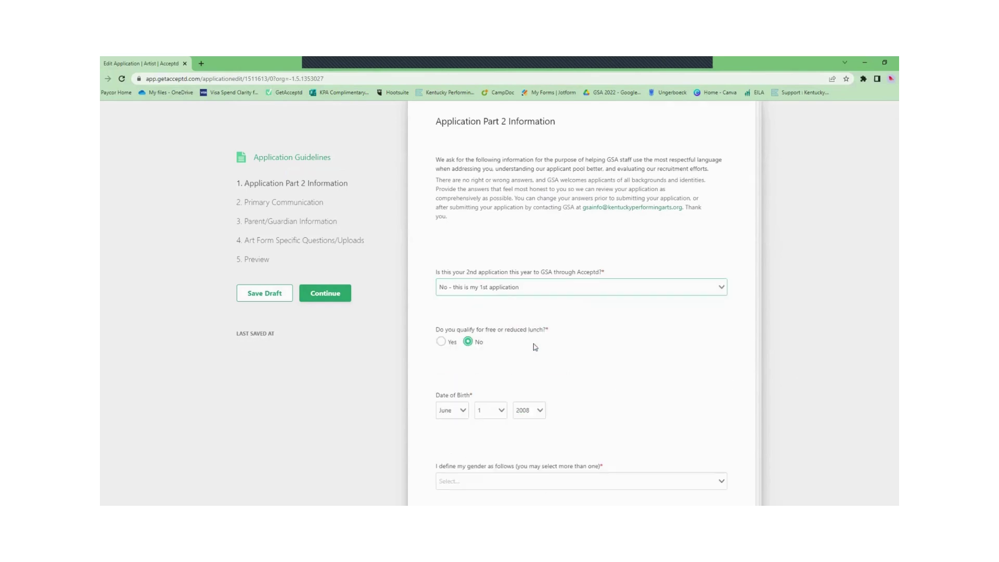
pyautogui.click(448, 343)
pyautogui.click(479, 350)
# Step: Choose Female for gender and Muhlenberg as county of residence
pyautogui.scroll(-3, 764, 379)
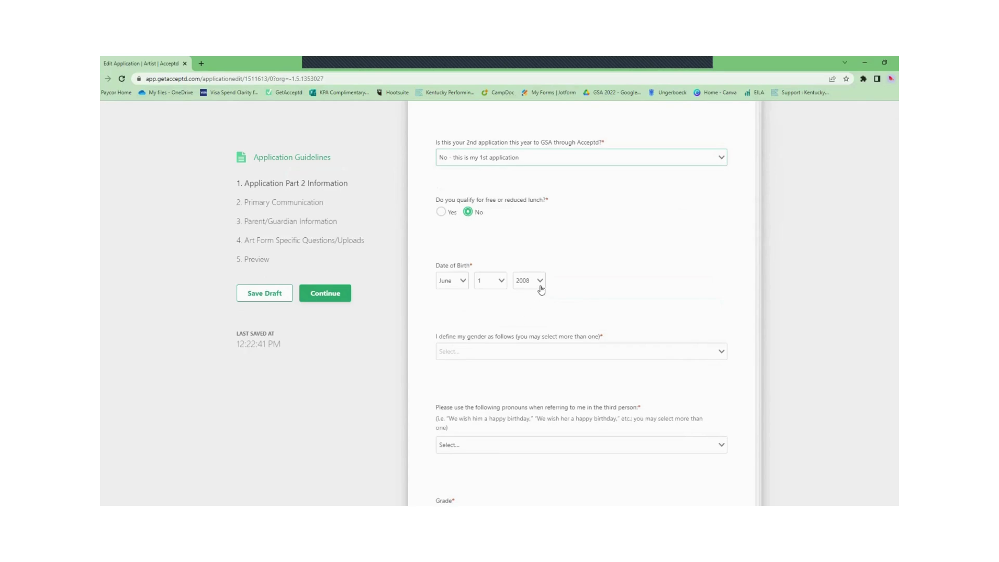
pyautogui.scroll(-2, 698, 301)
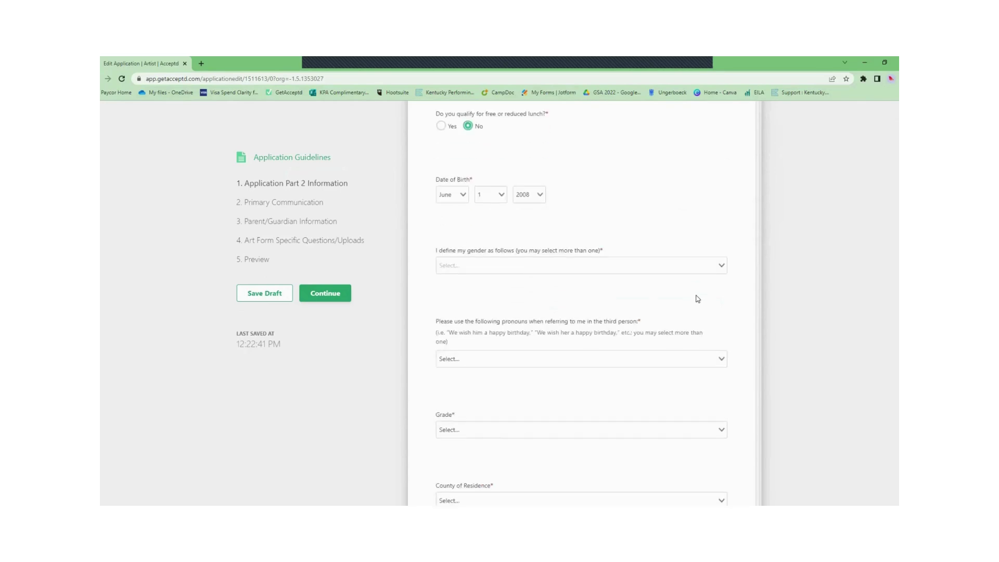
pyautogui.click(578, 275)
pyautogui.scroll(-1, 526, 335)
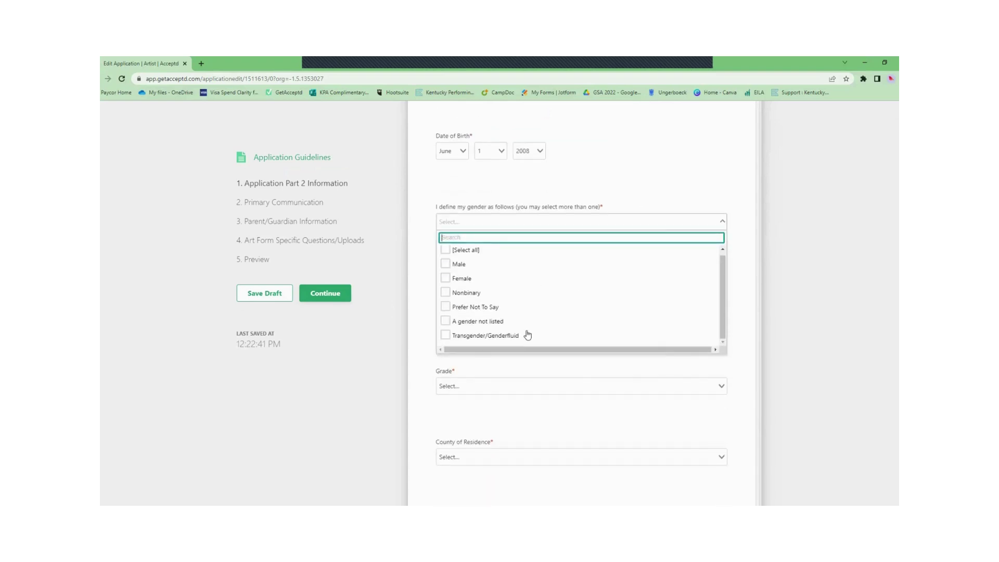
pyautogui.scroll(1, 529, 316)
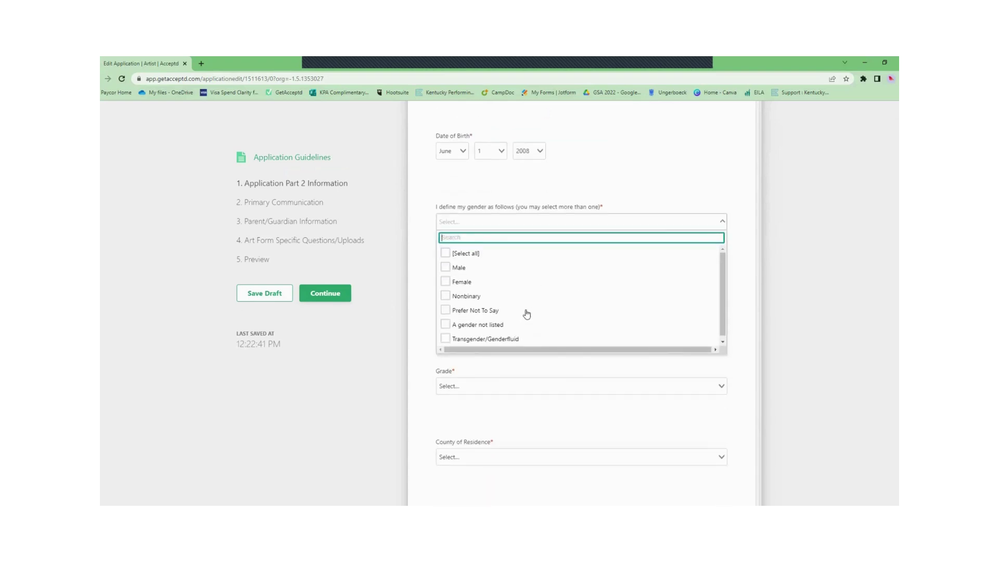
pyautogui.click(468, 284)
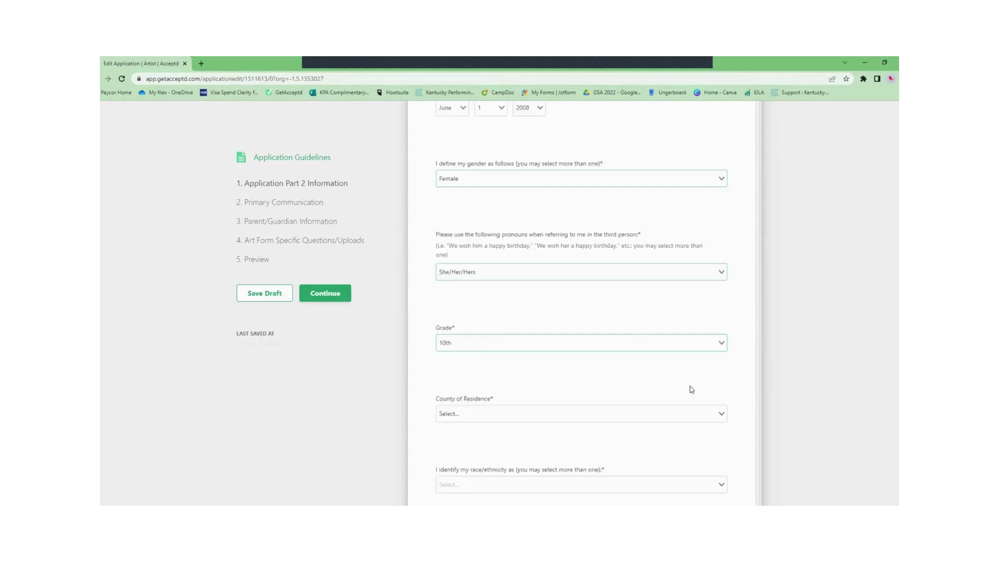
pyautogui.click(622, 411)
pyautogui.scroll(-1, 625, 408)
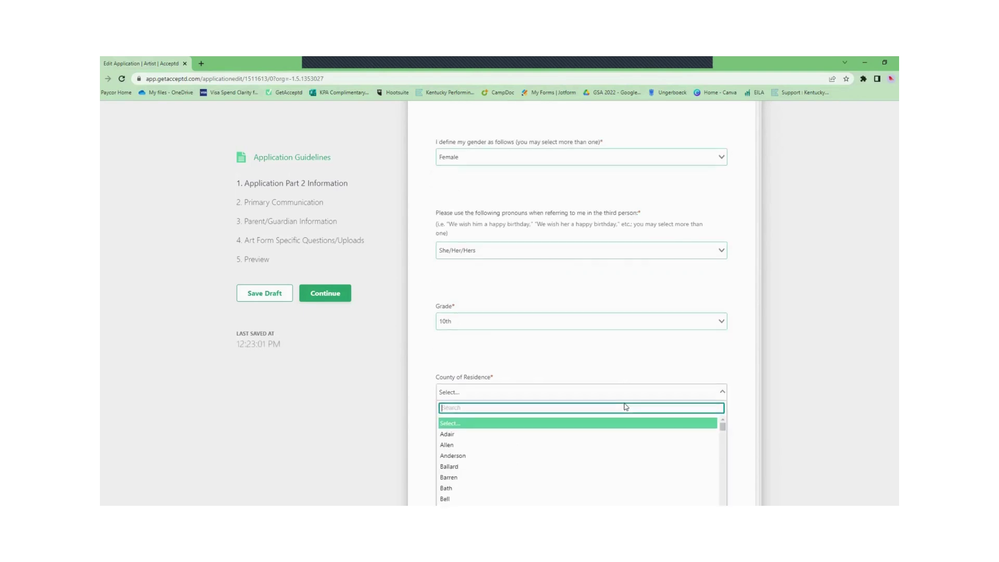
pyautogui.write('Mu')
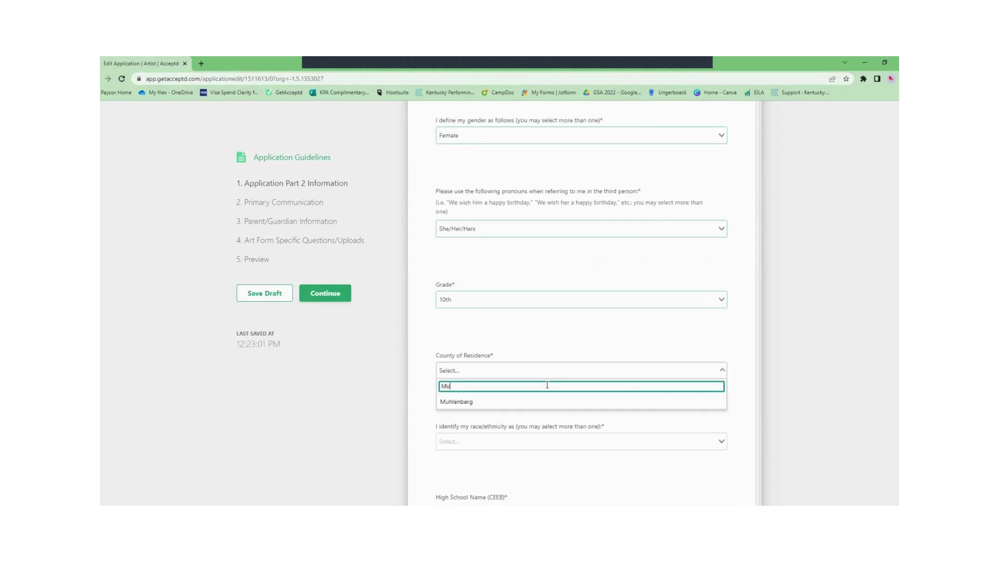
pyautogui.write('hk')
pyautogui.press('BackSpace')
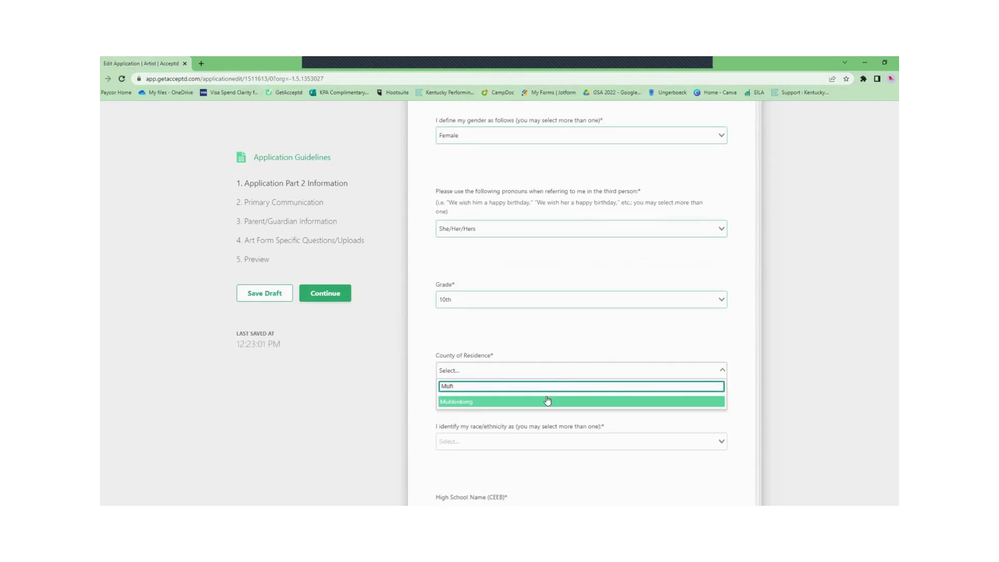
pyautogui.click(547, 400)
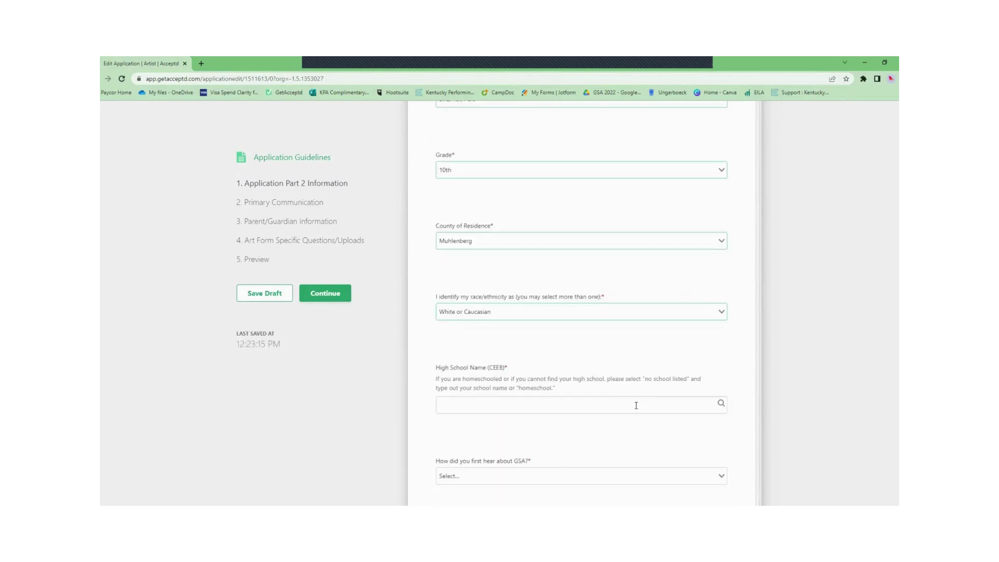
# Step: Set the high school to No School Listed and enter 'Home' as the school
pyautogui.click(635, 405)
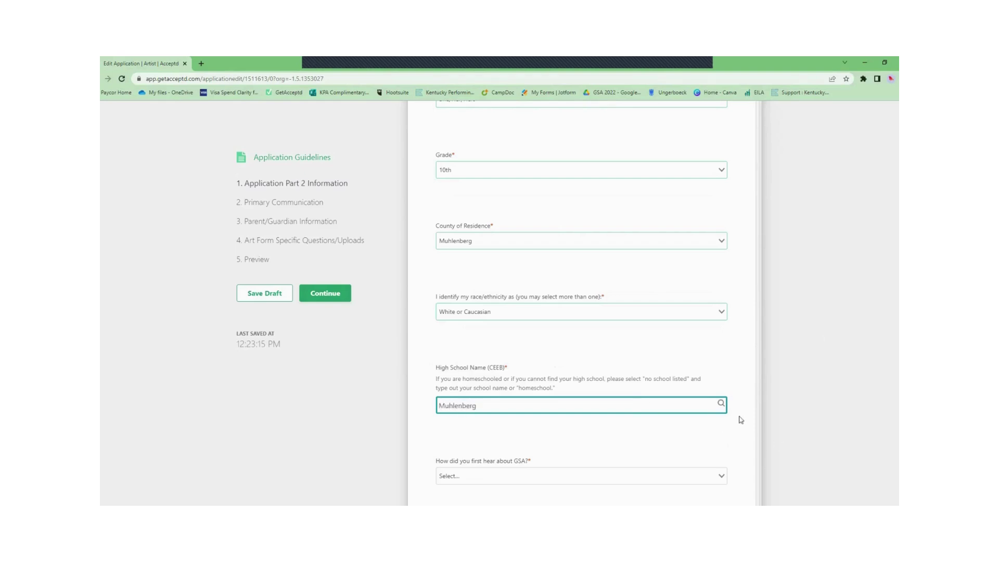
pyautogui.click(722, 404)
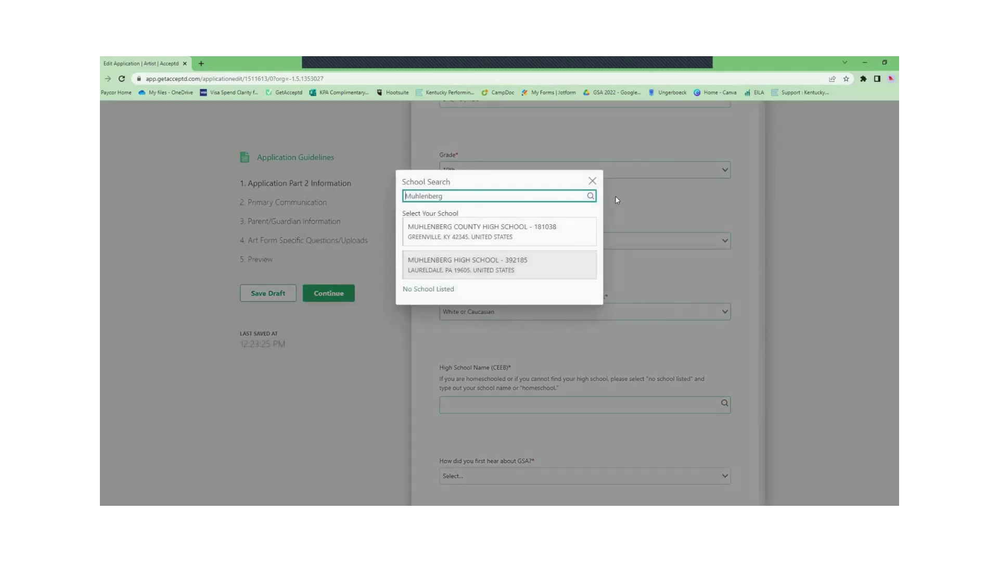
pyautogui.click(546, 235)
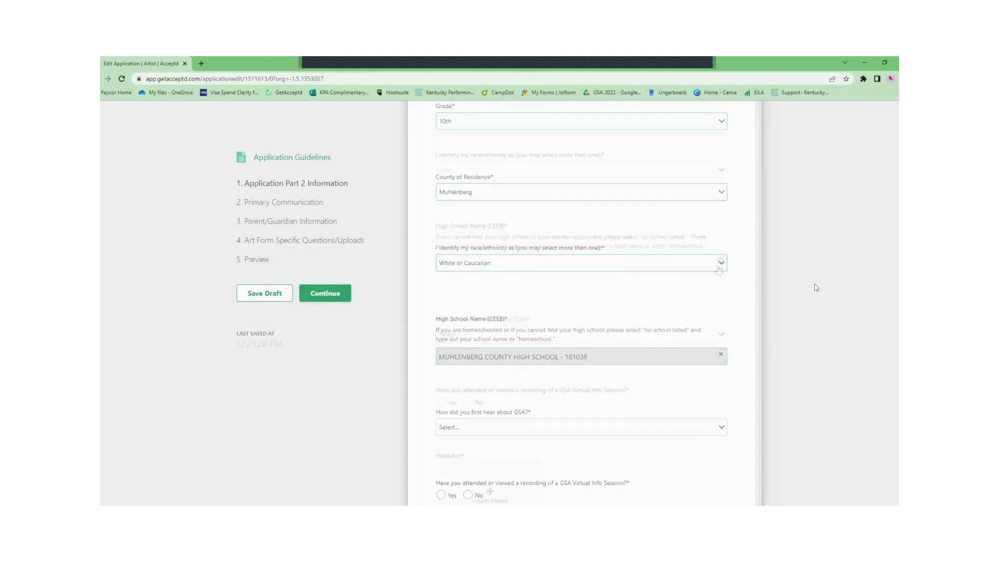
pyautogui.scroll(-2, 754, 252)
pyautogui.click(706, 265)
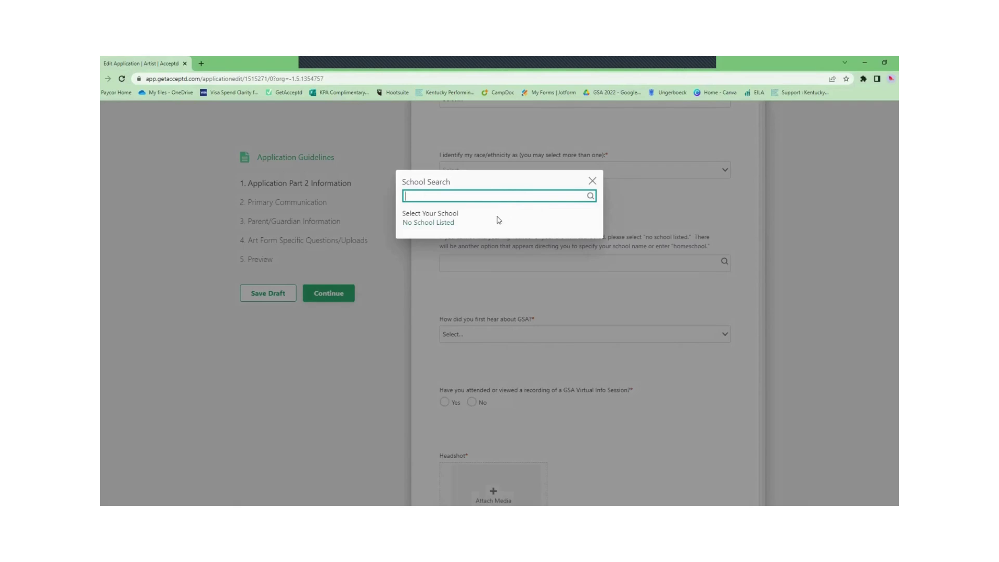
pyautogui.click(451, 222)
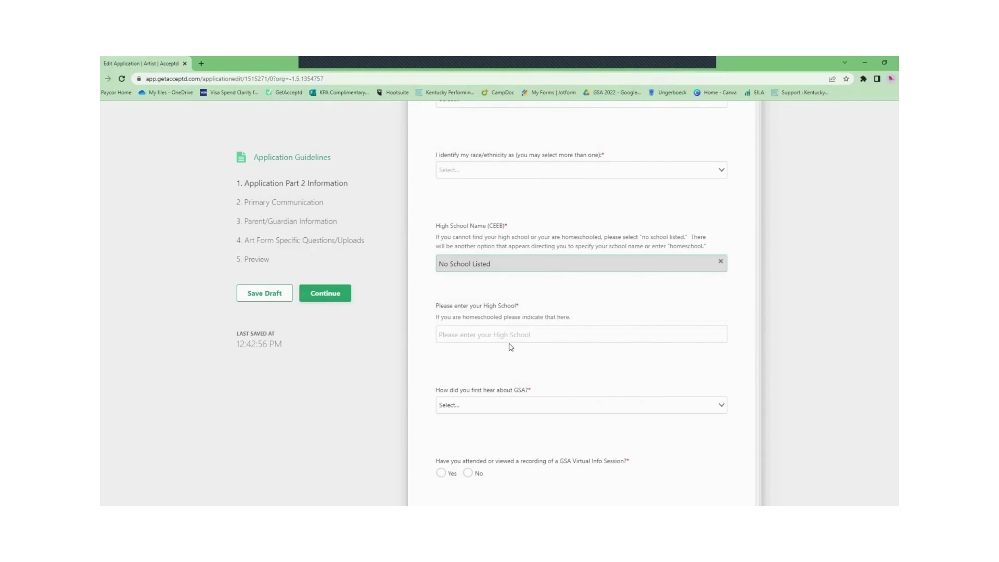
pyautogui.press('Tab')
pyautogui.write('H')
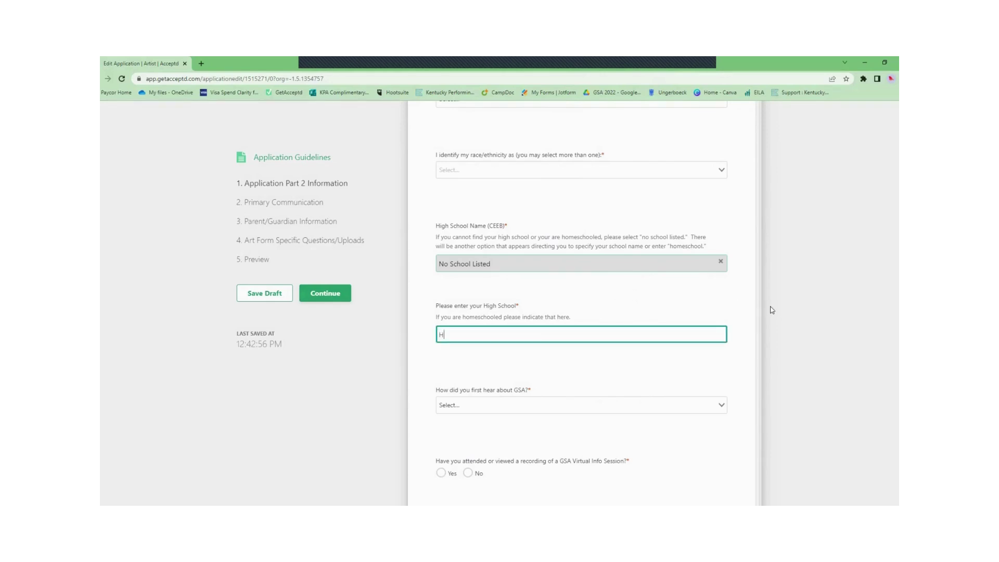
pyautogui.write('ome')
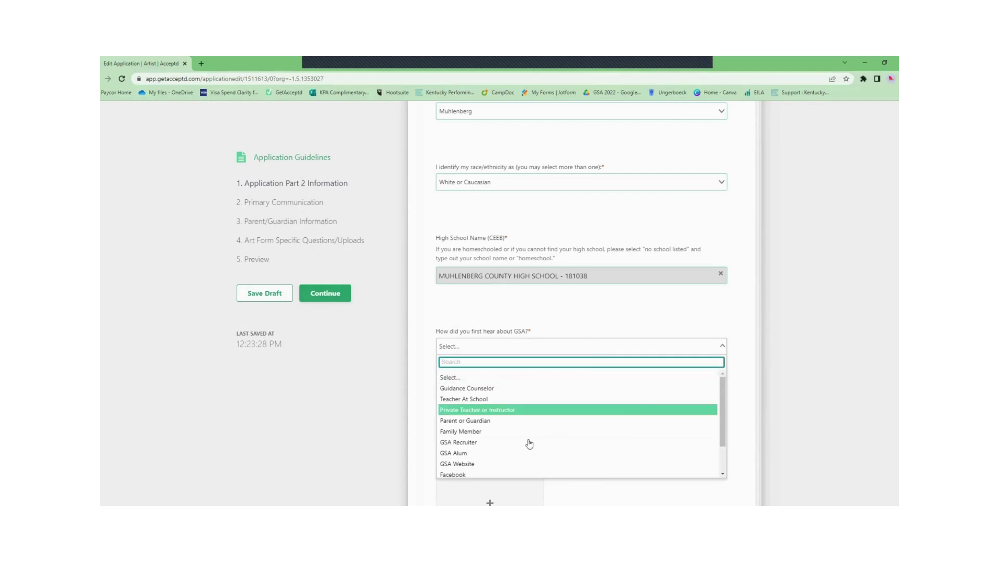
pyautogui.scroll(-2, 534, 424)
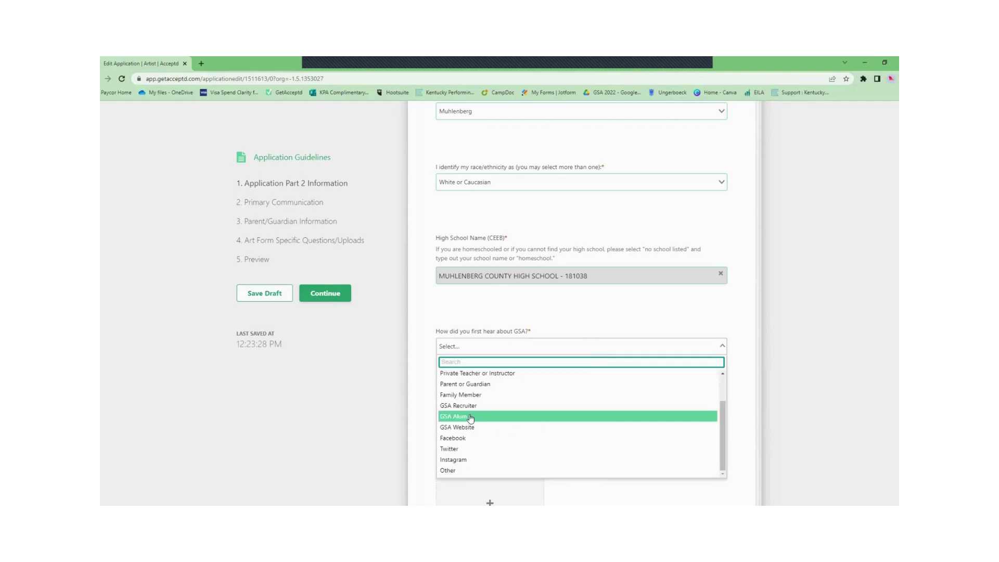
# Step: Answer GSA Alum for how they heard and Yes to attending a virtual info session
pyautogui.click(470, 416)
pyautogui.scroll(-3, 764, 396)
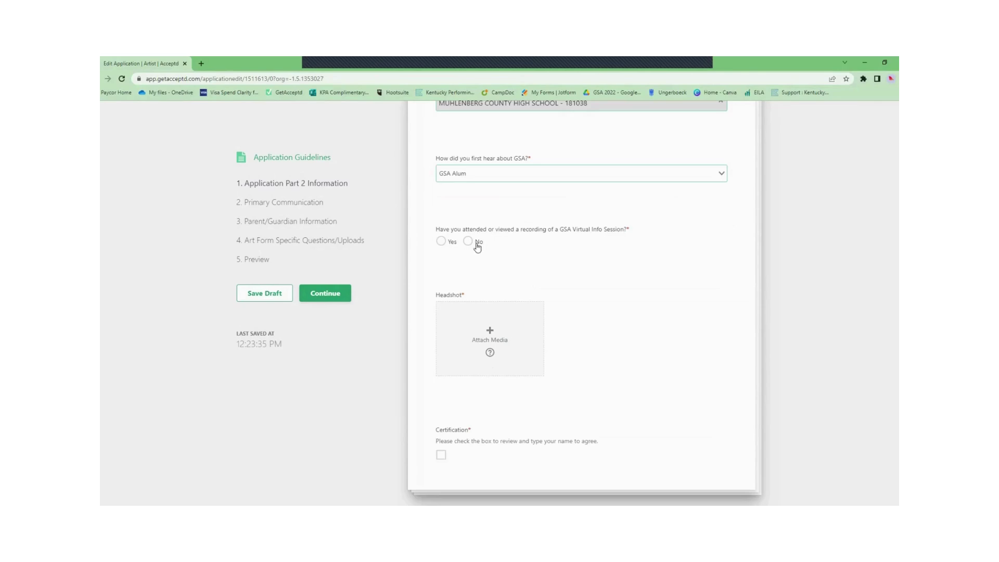
pyautogui.click(444, 242)
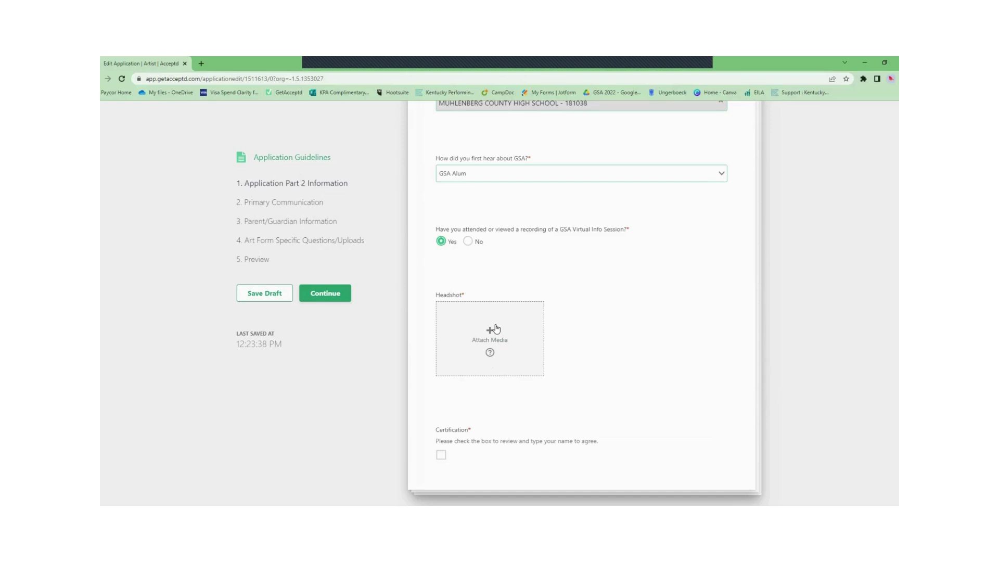
# Step: Upload the KPA logo thumbnail image as the headshot
pyautogui.click(495, 328)
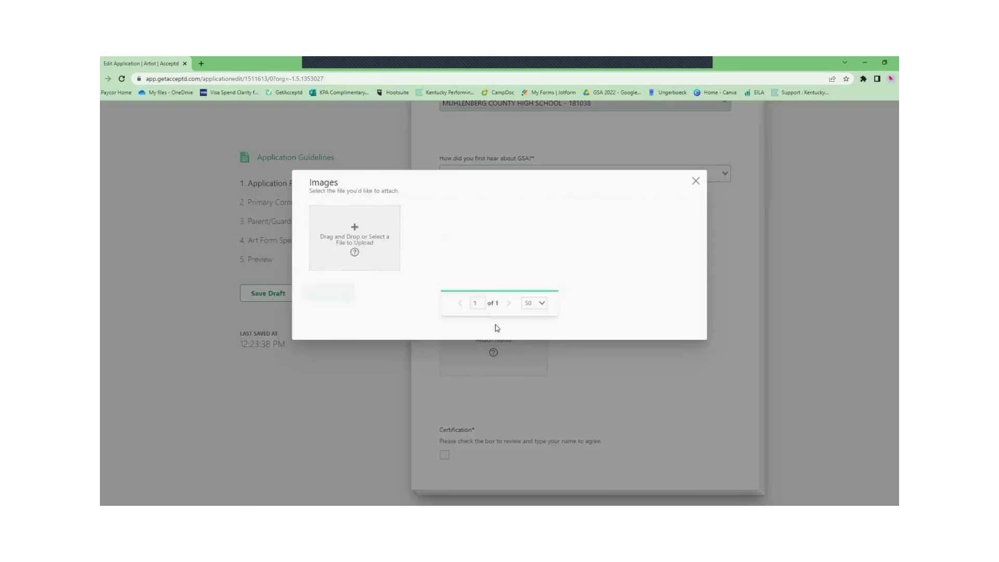
pyautogui.click(365, 250)
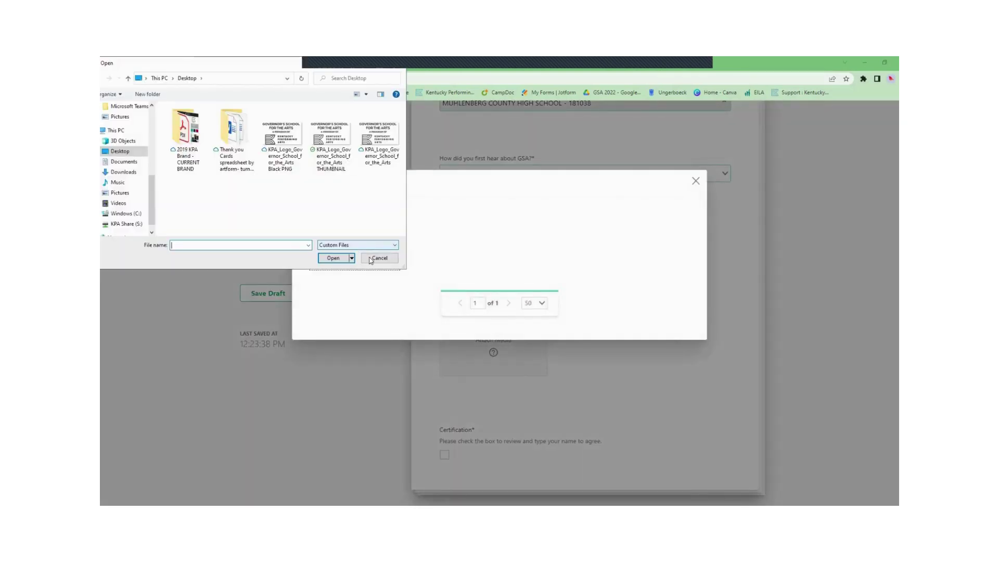
pyautogui.click(338, 142)
pyautogui.click(327, 258)
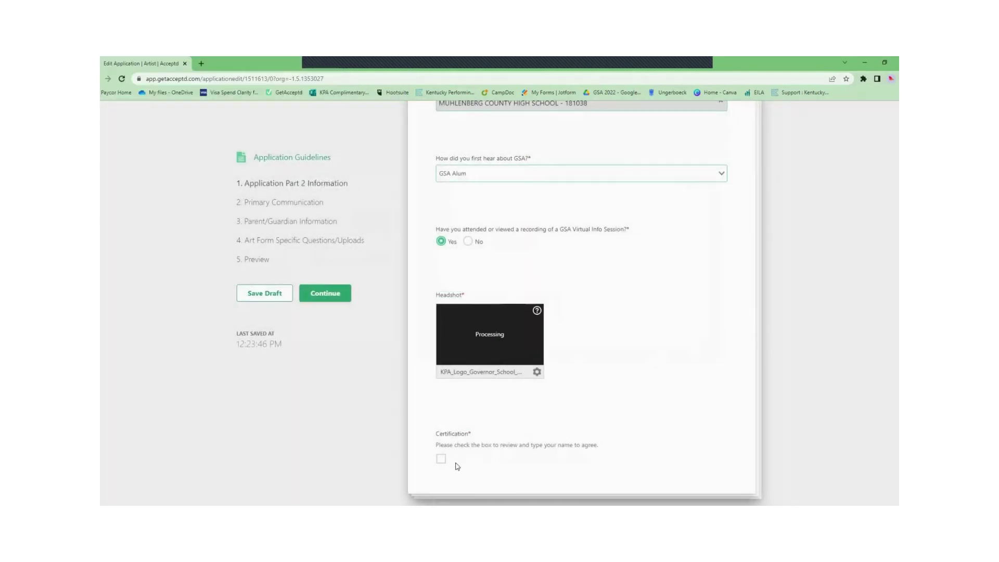
# Step: Sign the certification with the applicant's name and agree to it
pyautogui.click(442, 459)
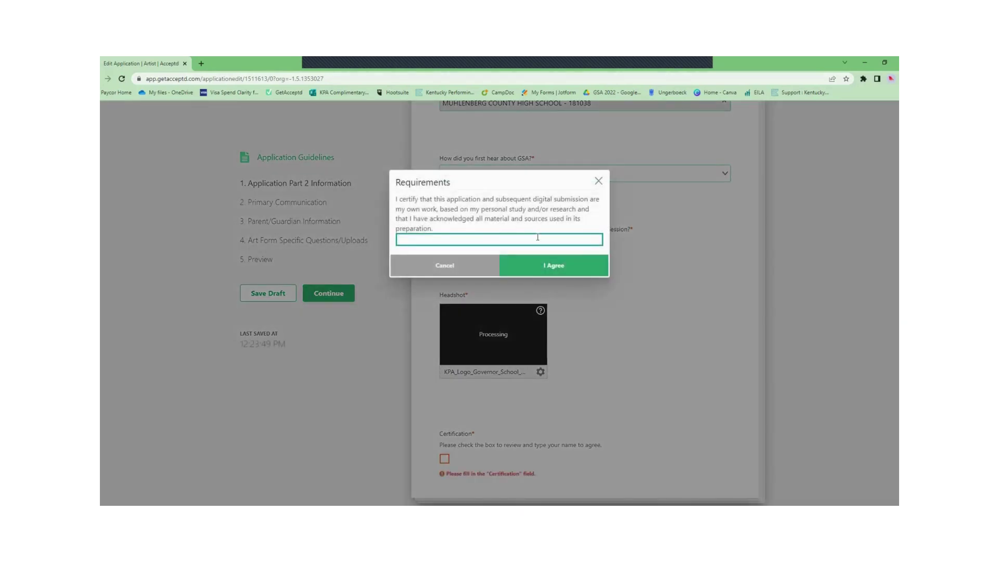
pyautogui.click(556, 264)
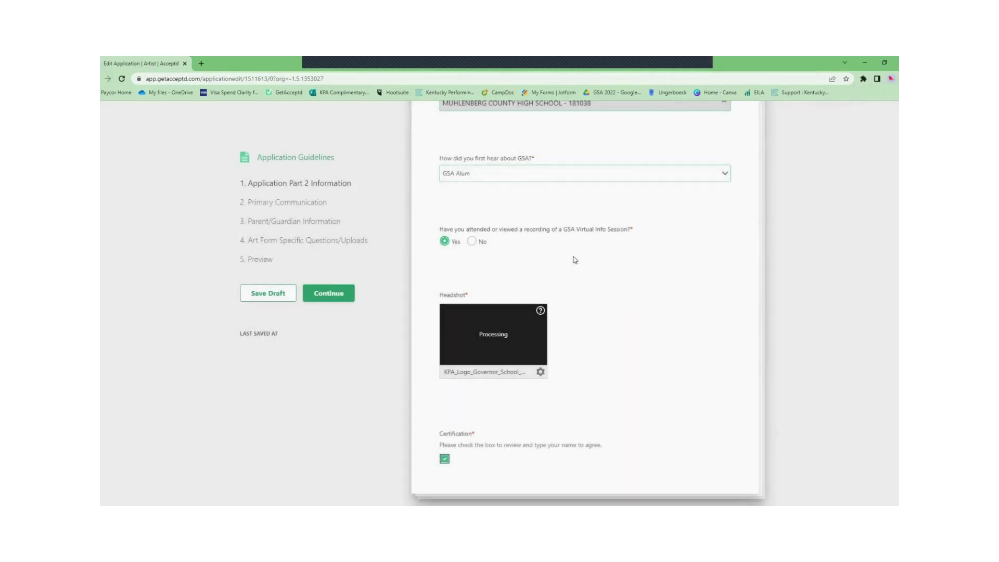
pyautogui.scroll(-1, 708, 227)
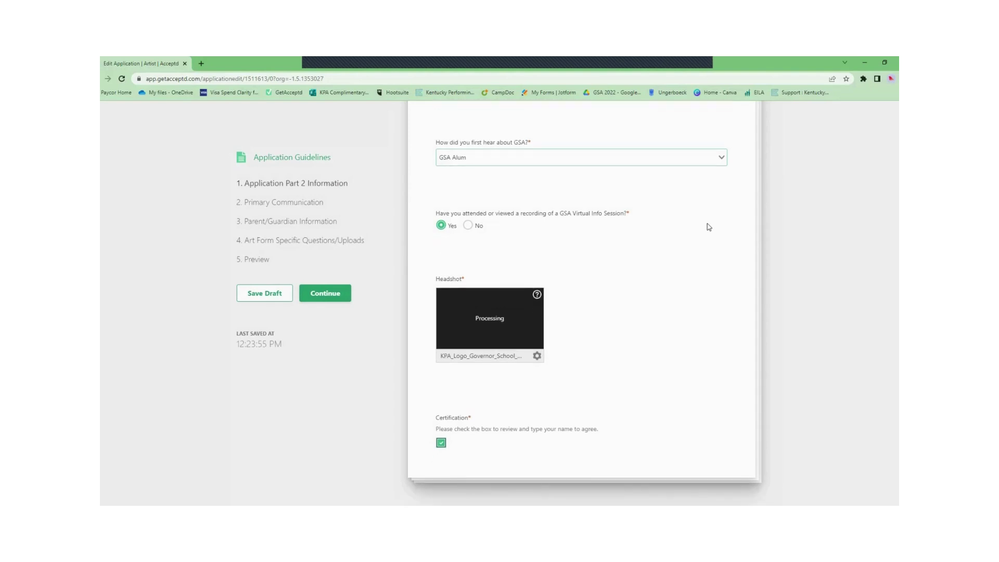
# Step: In Primary Communication, enter the primary phone number and the primary e-mail address
pyautogui.click(323, 294)
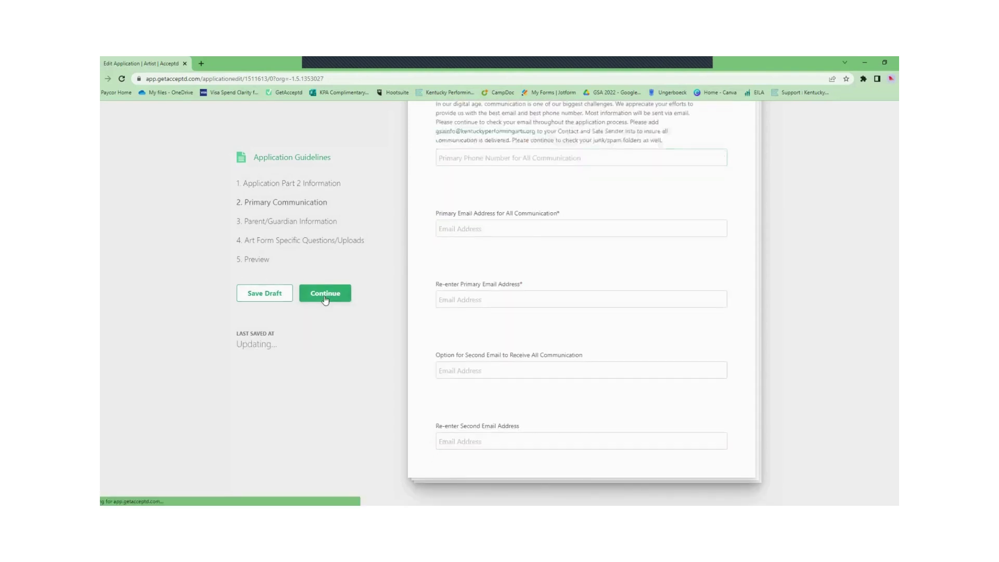
pyautogui.click(561, 356)
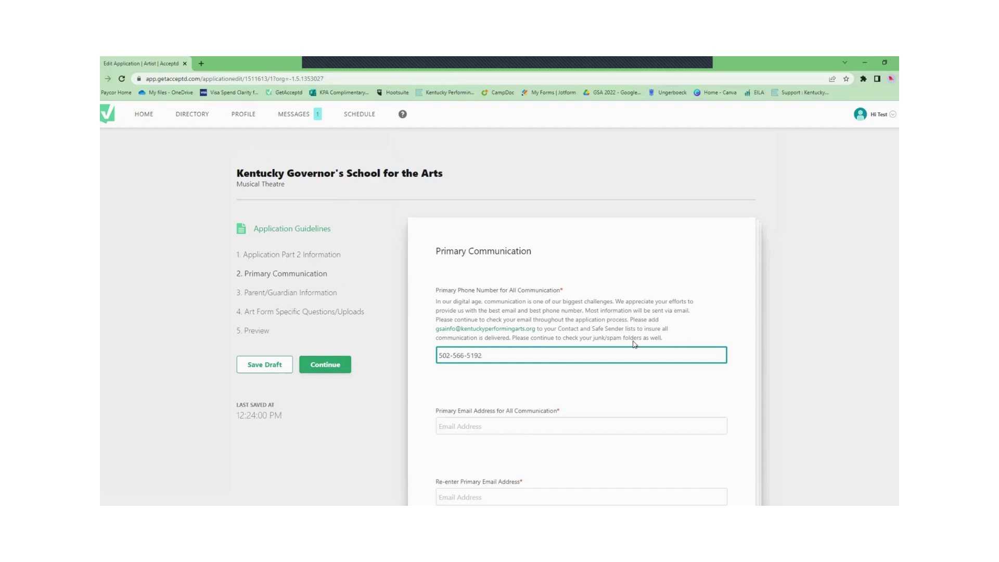
pyautogui.scroll(-1, 634, 344)
pyautogui.click(477, 375)
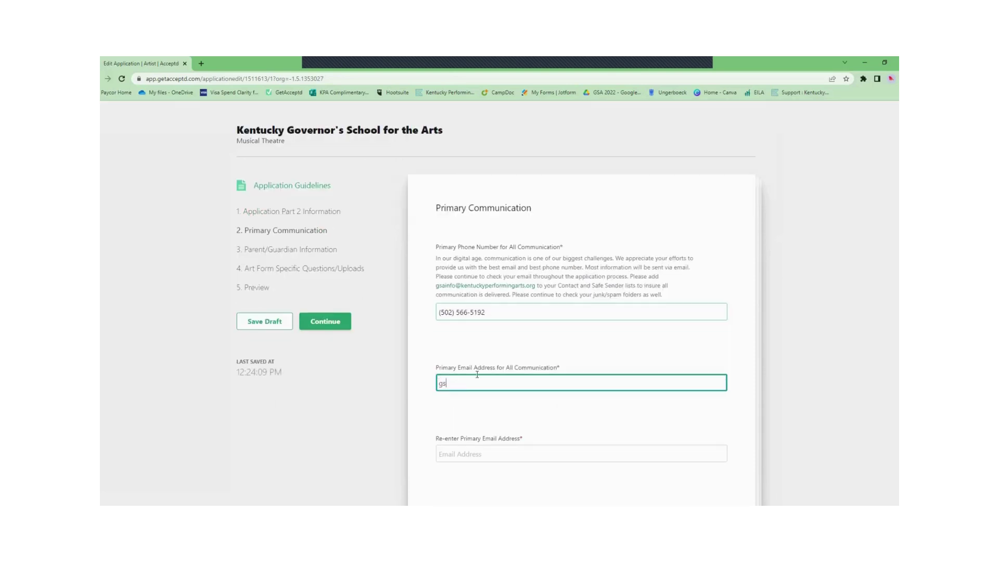
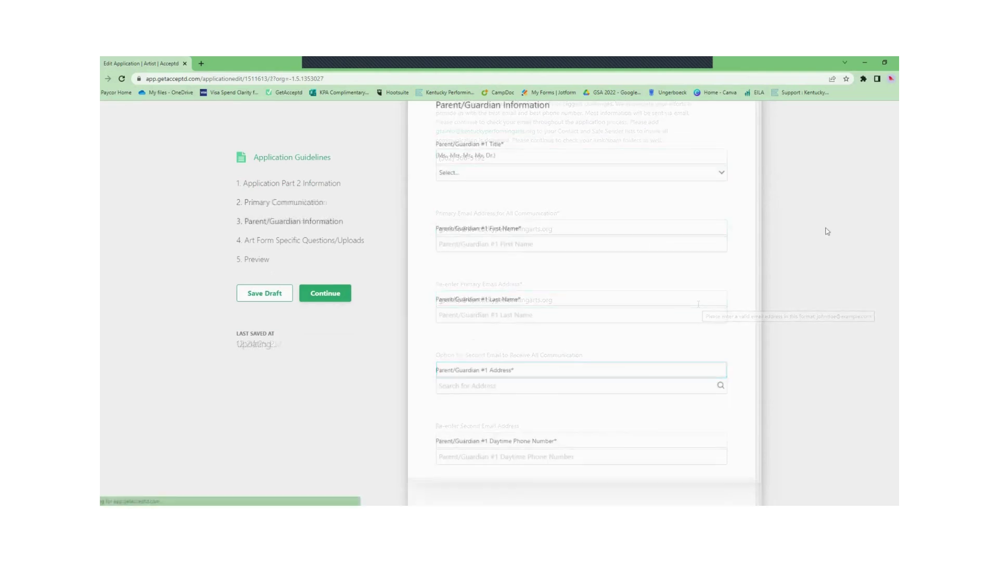
# Step: Set Parent/Guardian #1's title to Ms. and enter the parent's first and last name
pyautogui.click(598, 323)
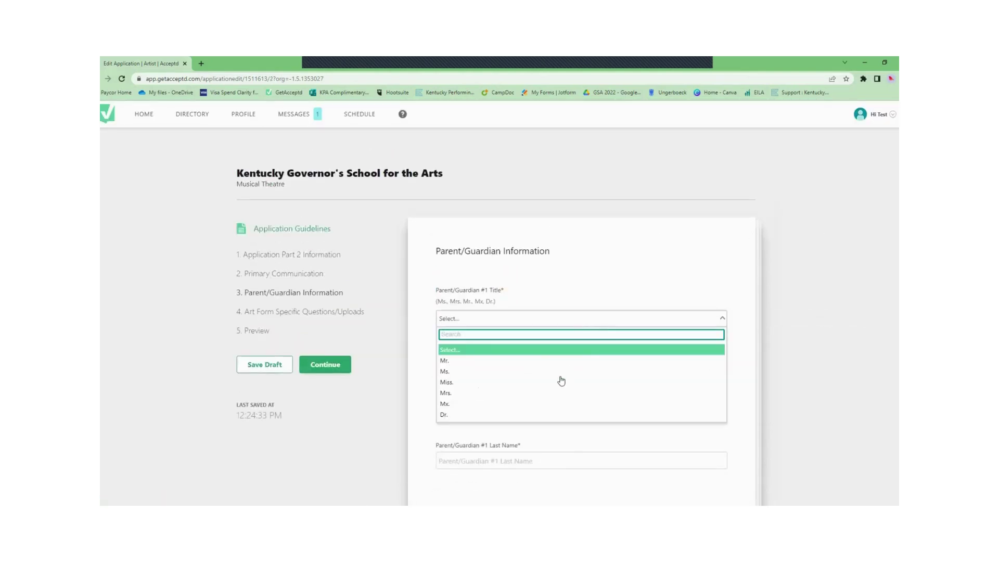
pyautogui.click(562, 371)
pyautogui.click(649, 392)
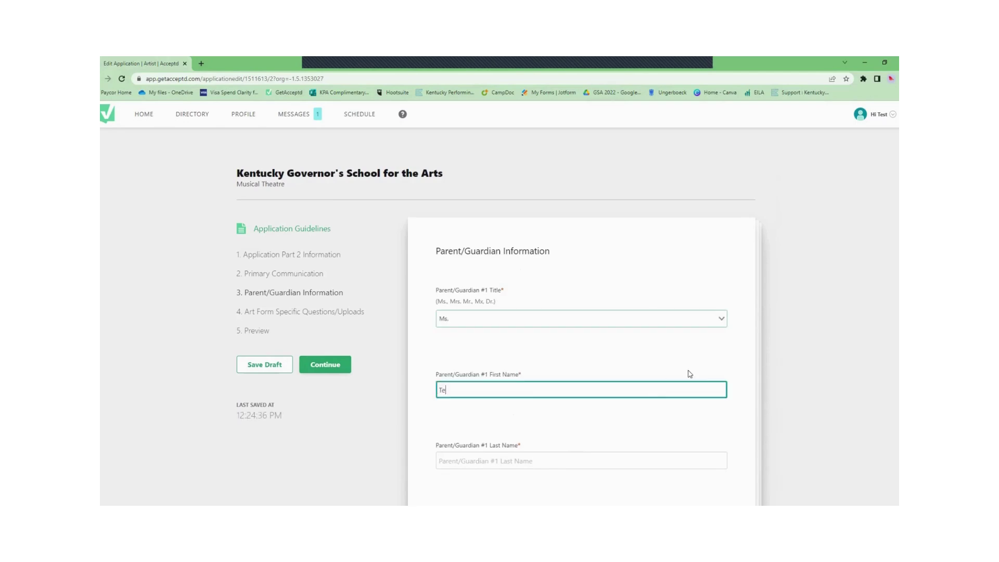
pyautogui.click(561, 456)
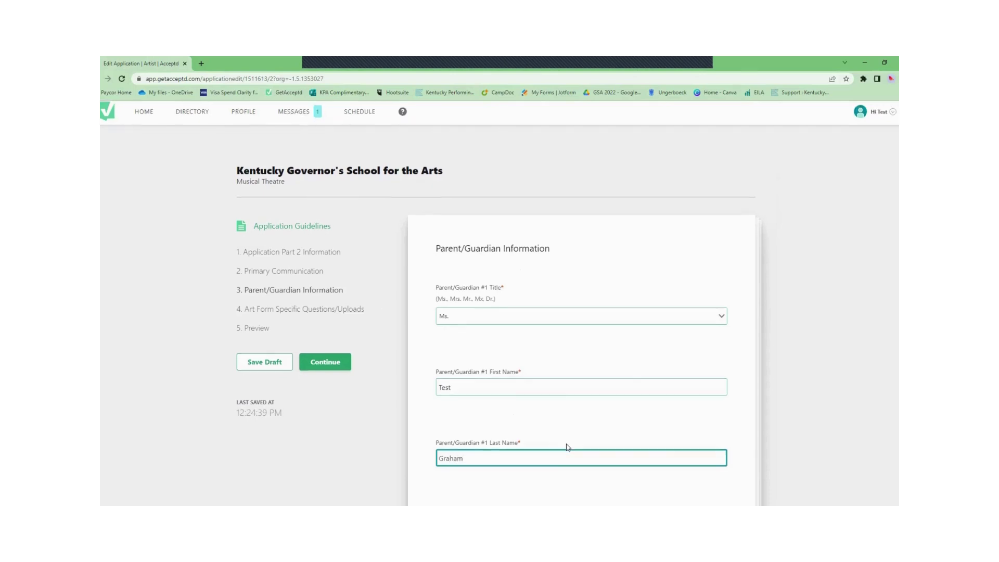
pyautogui.scroll(-3, 566, 446)
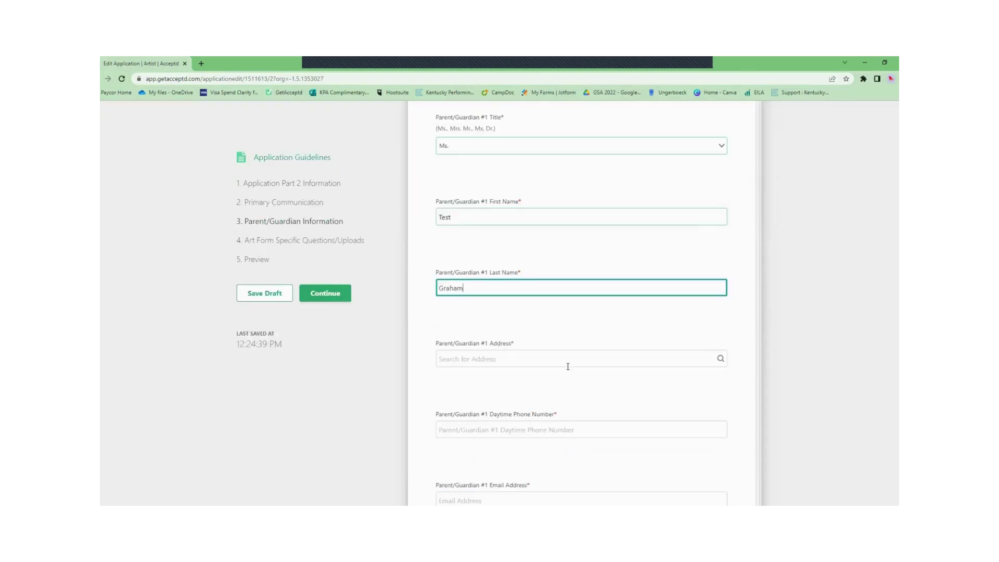
# Step: Enter the parent's address by picking the matching address suggestion
pyautogui.click(567, 363)
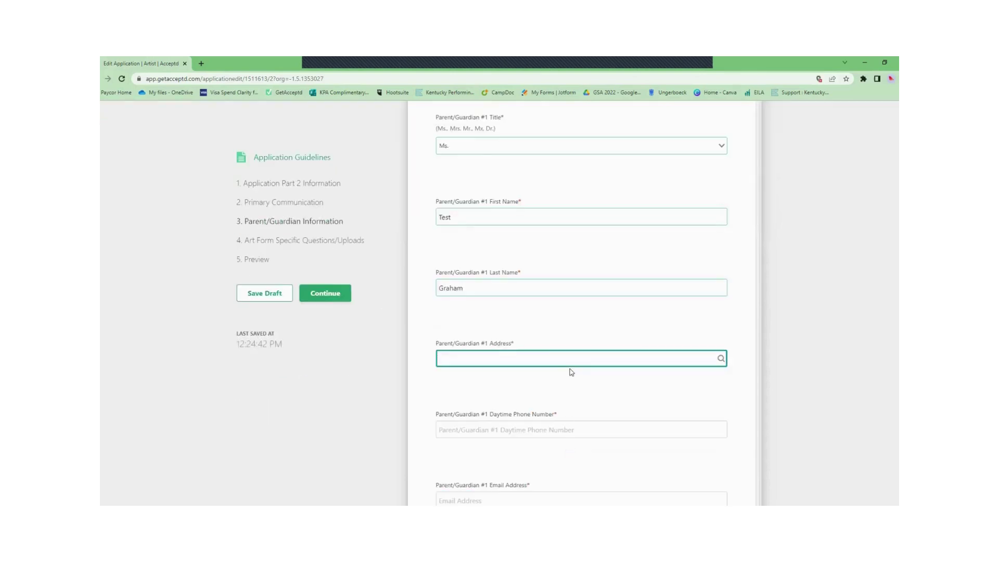
pyautogui.write('501')
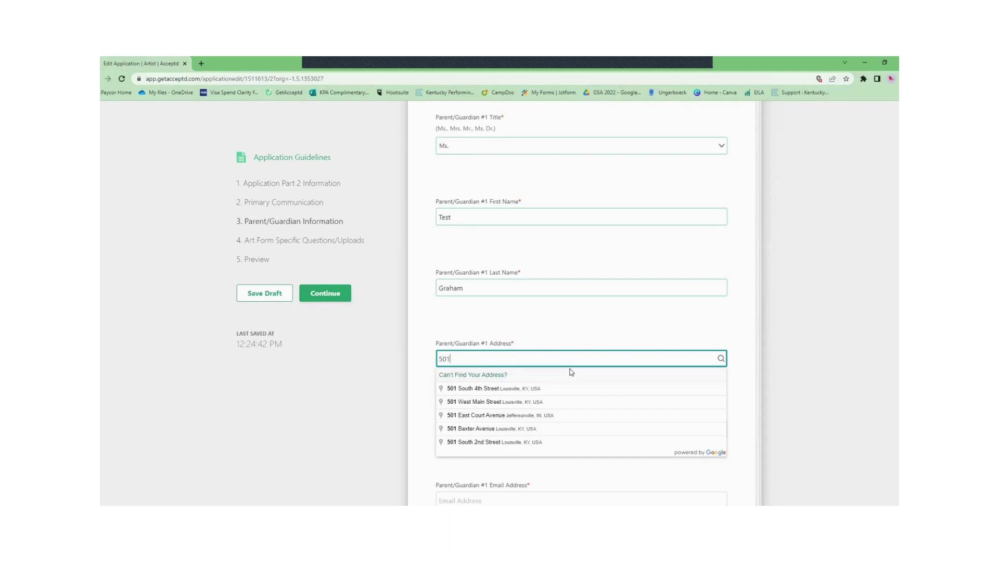
pyautogui.click(594, 402)
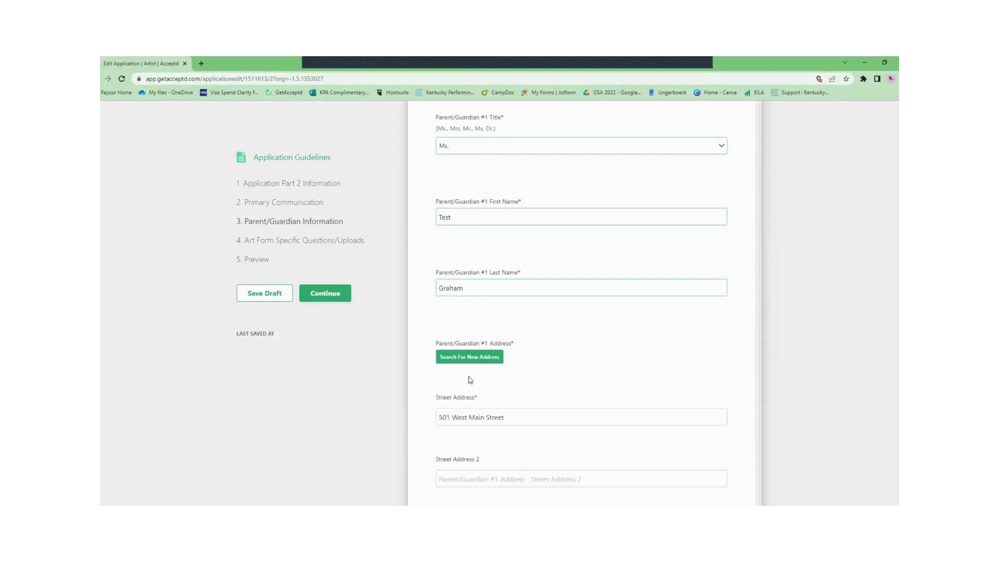
pyautogui.scroll(-6, 471, 380)
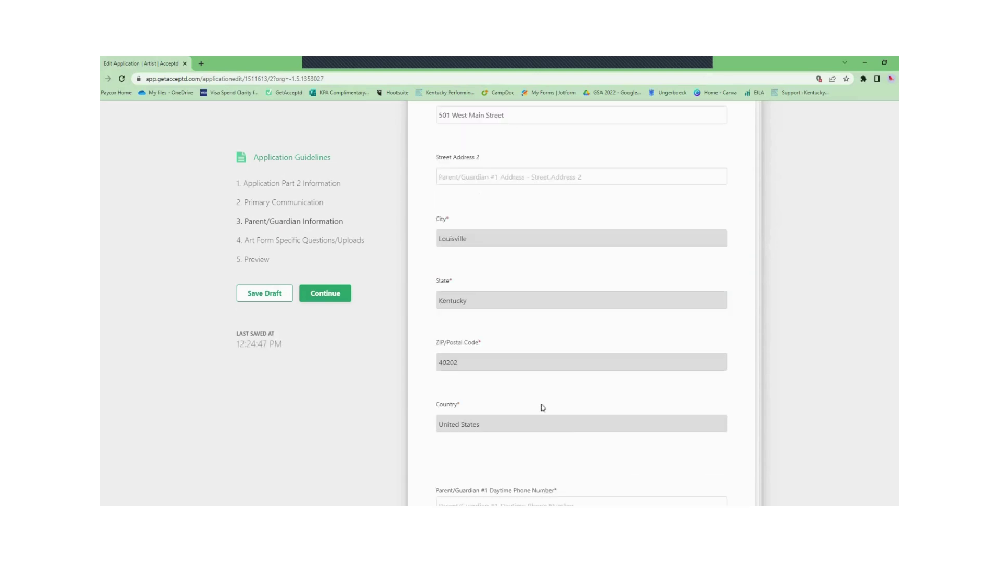
pyautogui.scroll(-2, 631, 426)
# Step: Enter the parent's daytime phone number and e-mail address
pyautogui.click(542, 421)
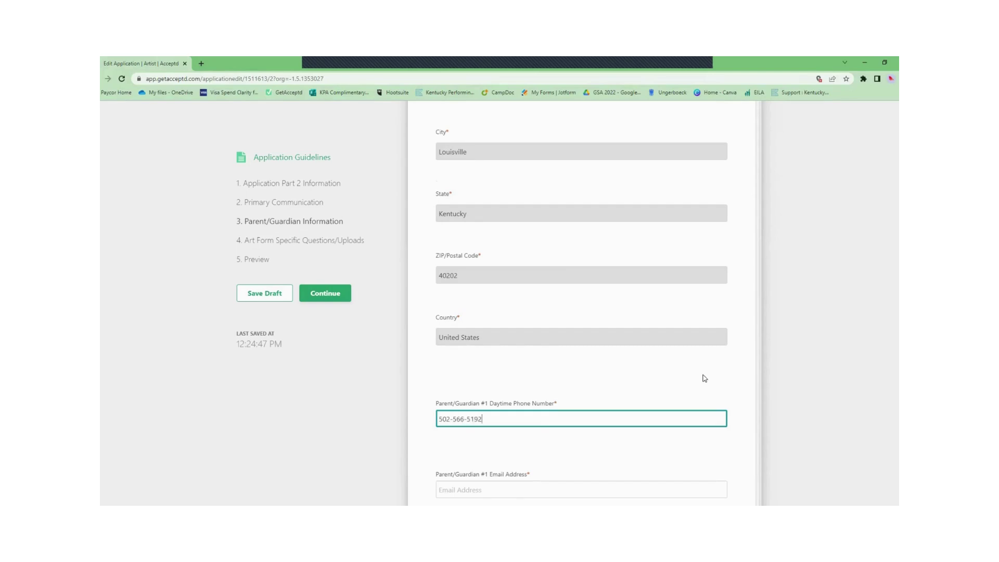
pyautogui.scroll(-3, 705, 378)
pyautogui.click(558, 317)
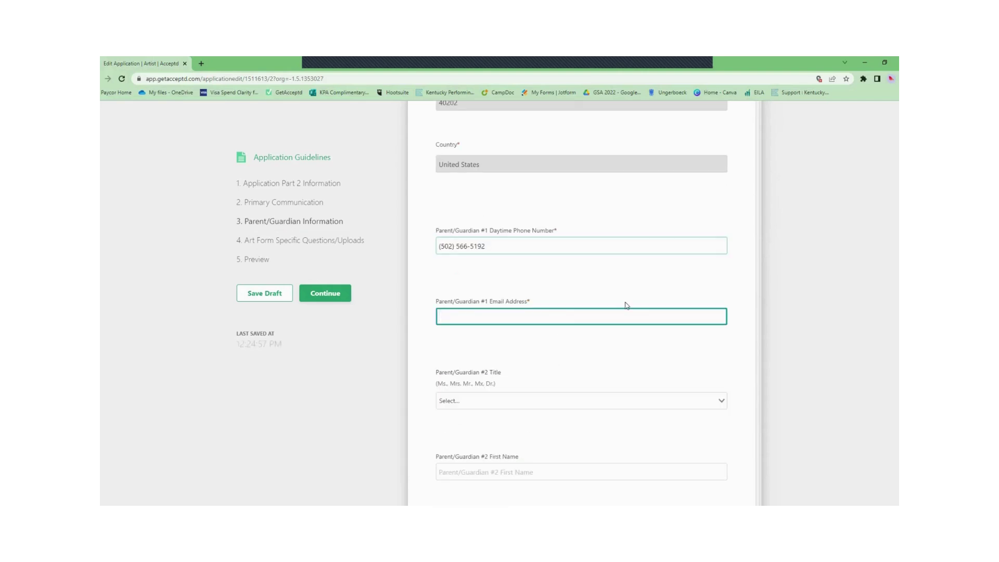
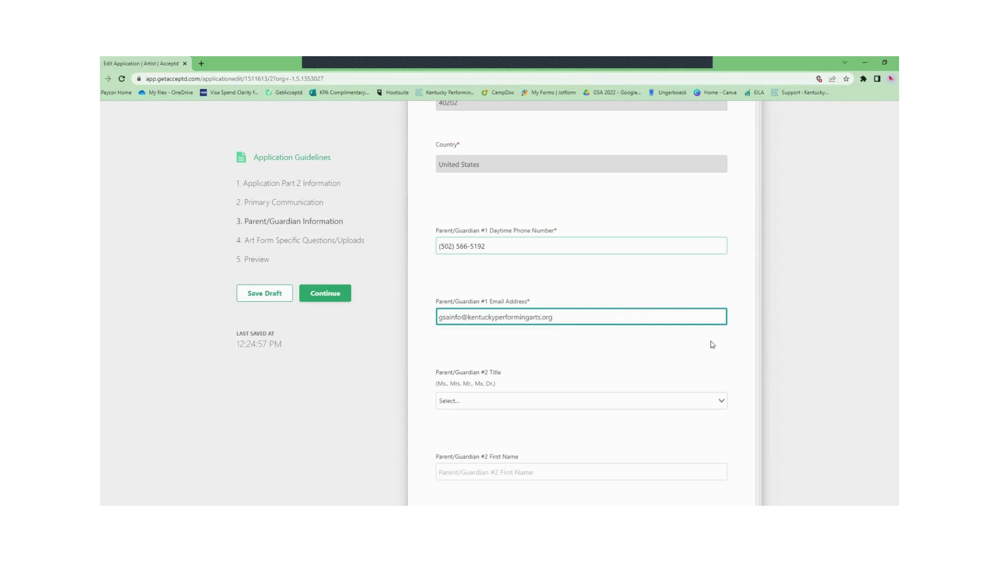
pyautogui.click(766, 339)
# Step: Record that the applicant lives with Parent/Guardian #1
pyautogui.scroll(-3, 606, 330)
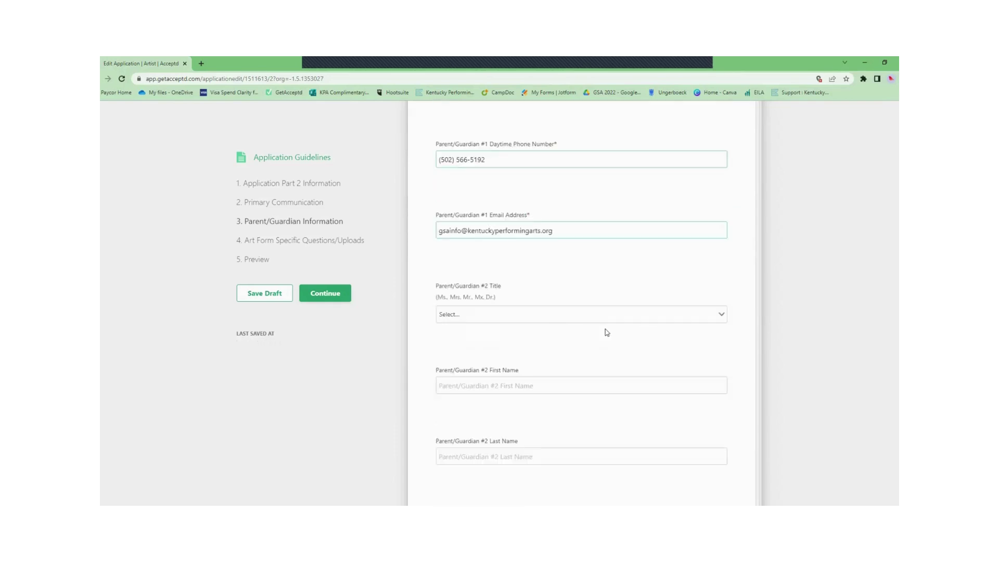
pyautogui.scroll(-2, 515, 325)
pyautogui.scroll(-1, 489, 411)
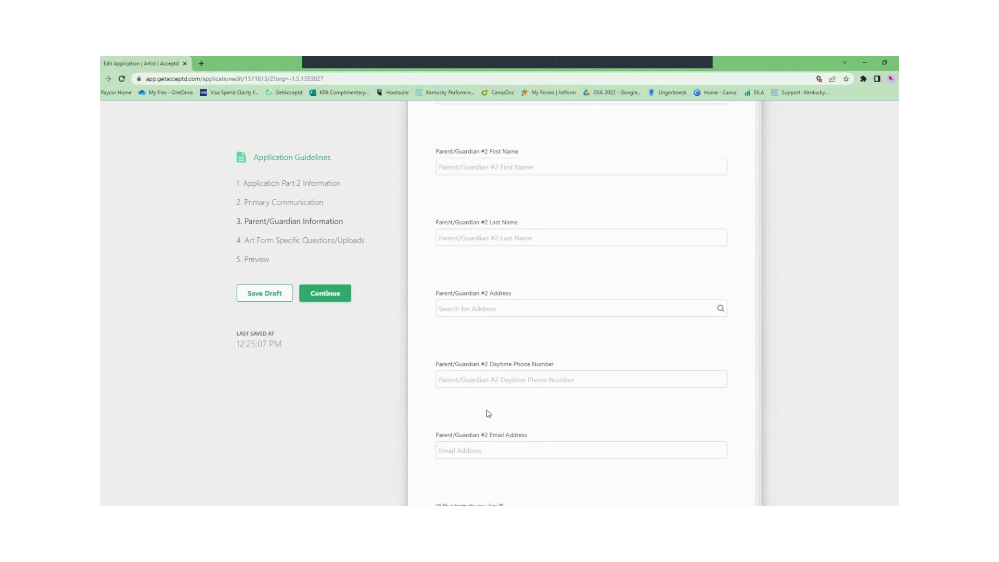
pyautogui.click(518, 437)
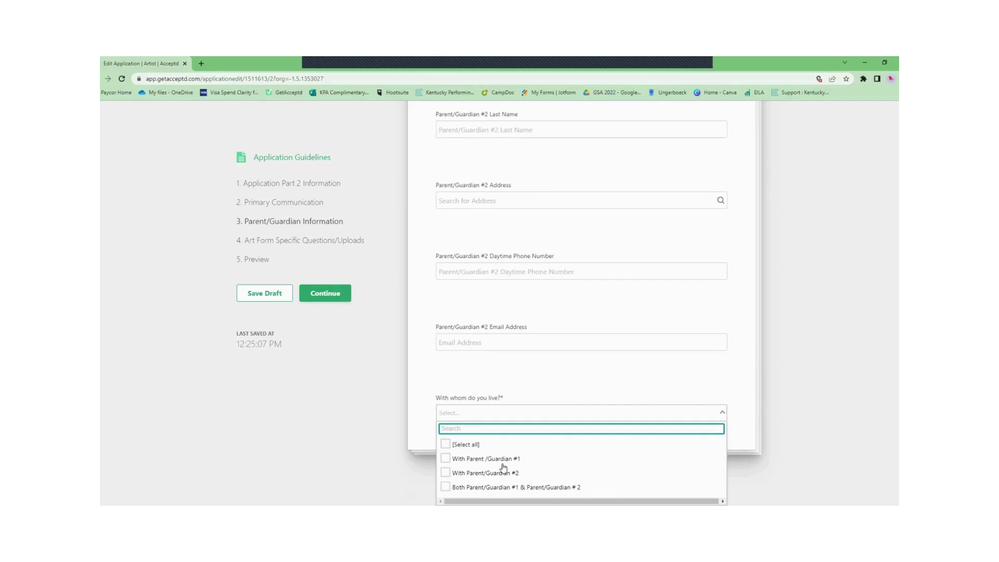
pyautogui.click(509, 459)
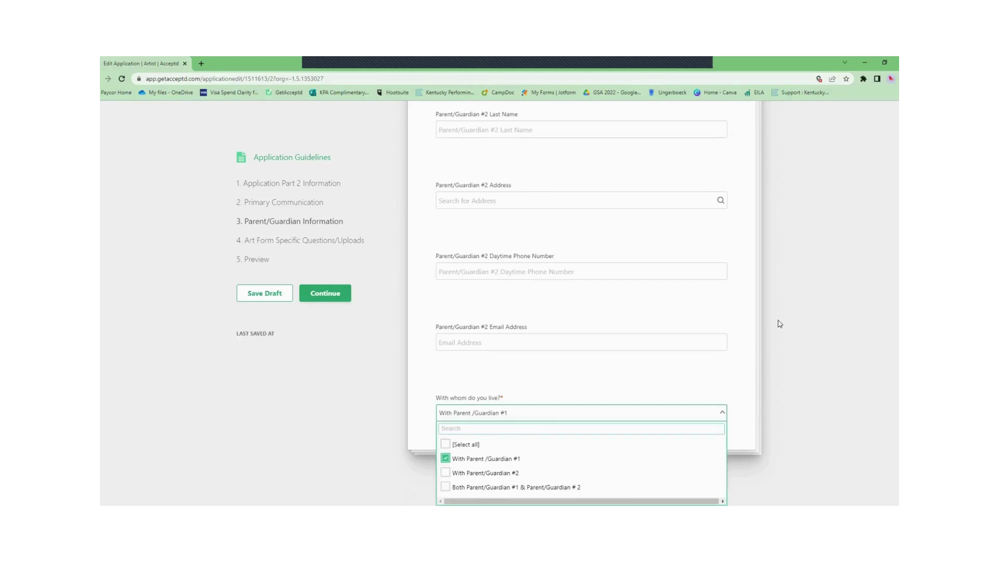
pyautogui.click(779, 323)
# Step: Continue to Art Form Specific Questions/Uploads and attach AD County Map.docx as the Short Essay
pyautogui.click(342, 300)
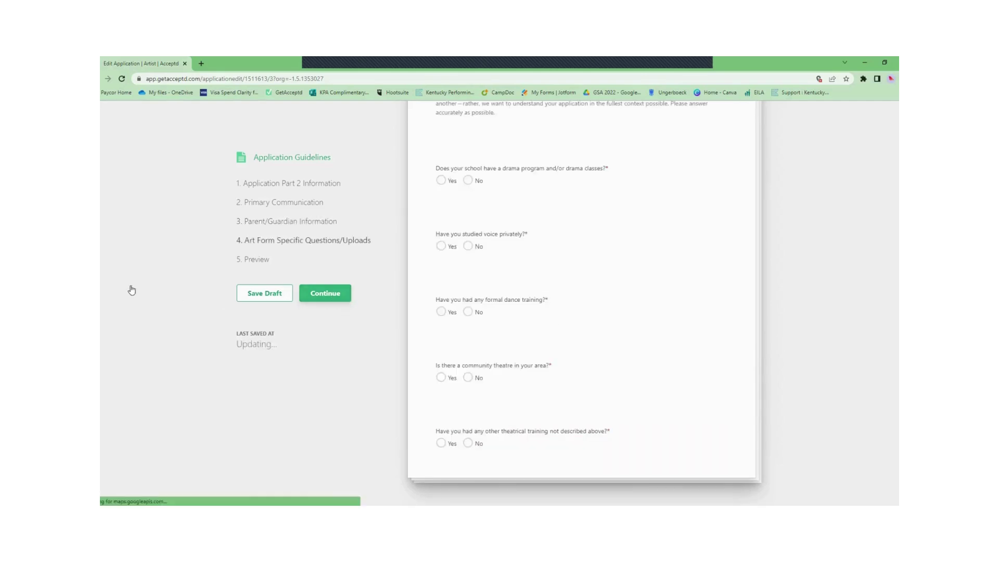
pyautogui.scroll(-2, 619, 243)
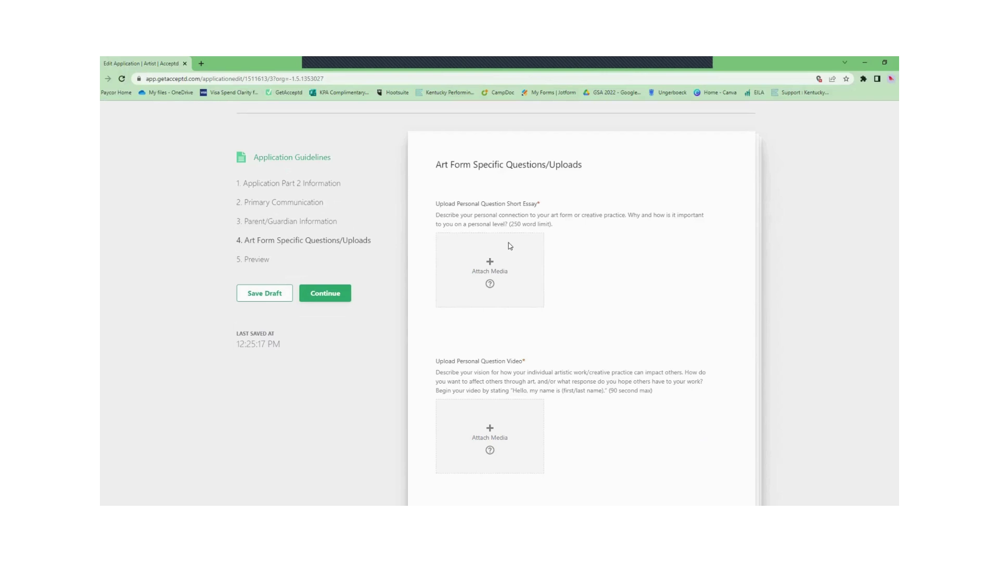
pyautogui.click(507, 242)
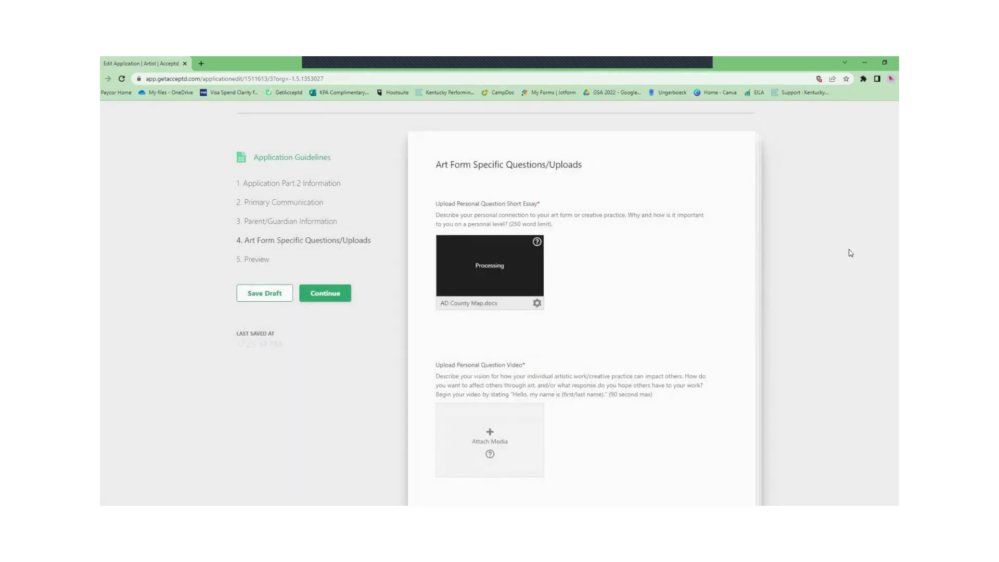
pyautogui.scroll(-5, 850, 252)
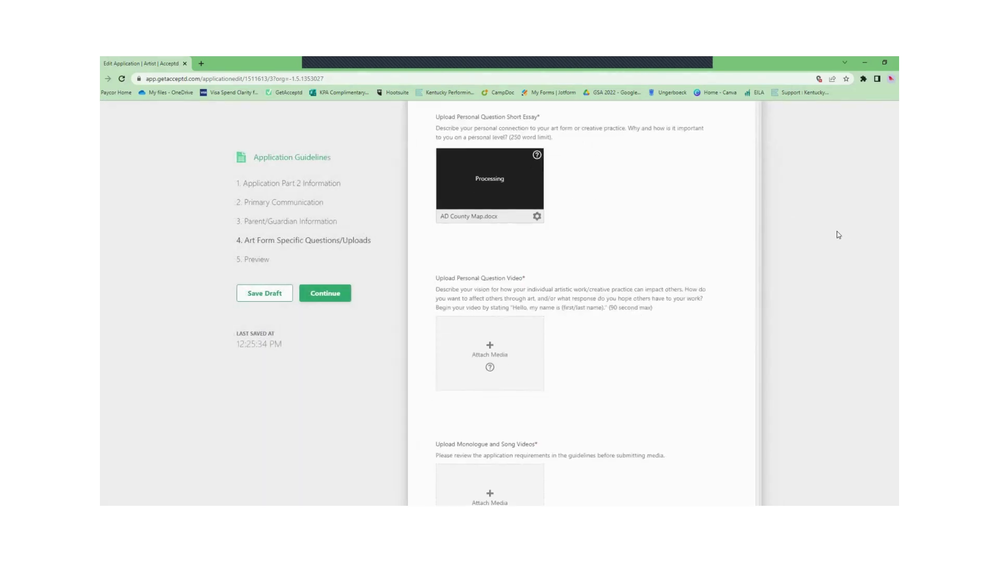
# Step: Upload Video 1 (Music) from the Desktop as the personal question video
pyautogui.click(526, 220)
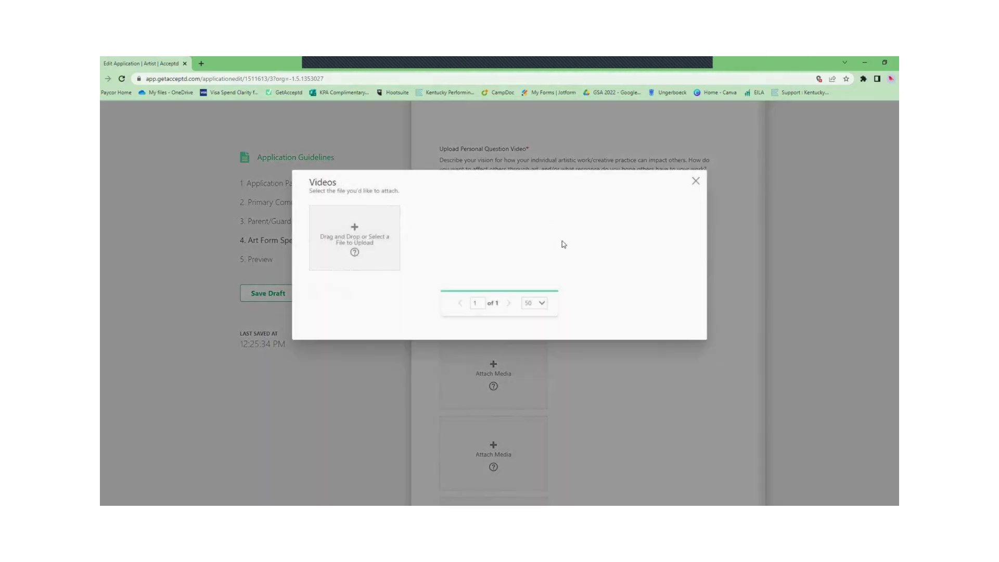
pyautogui.click(371, 243)
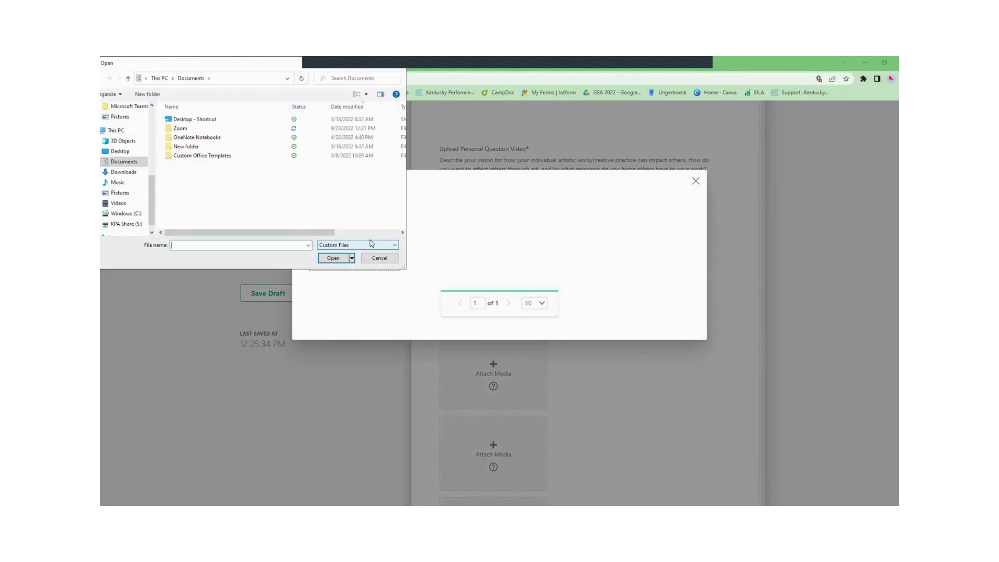
pyautogui.click(117, 144)
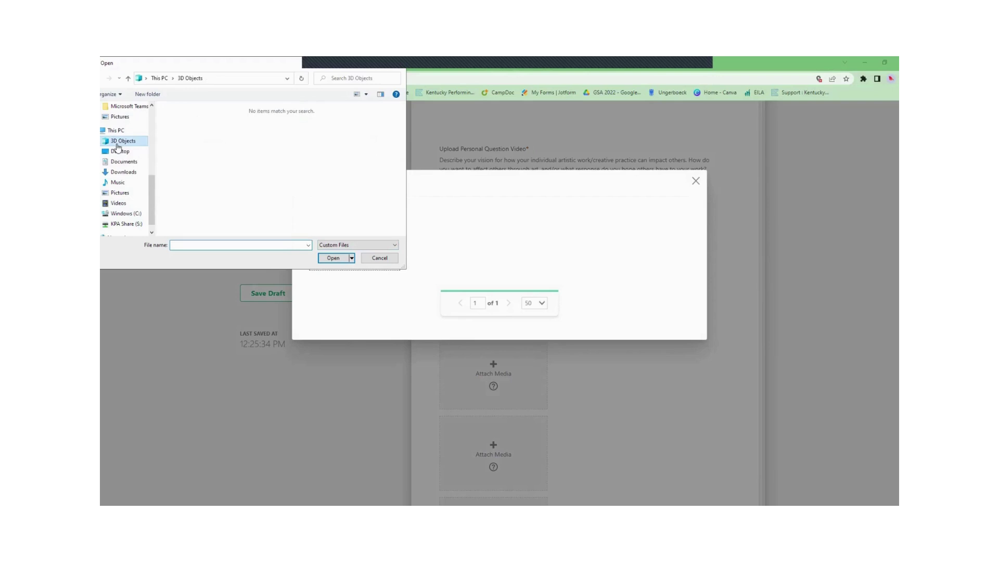
pyautogui.click(118, 151)
pyautogui.click(340, 130)
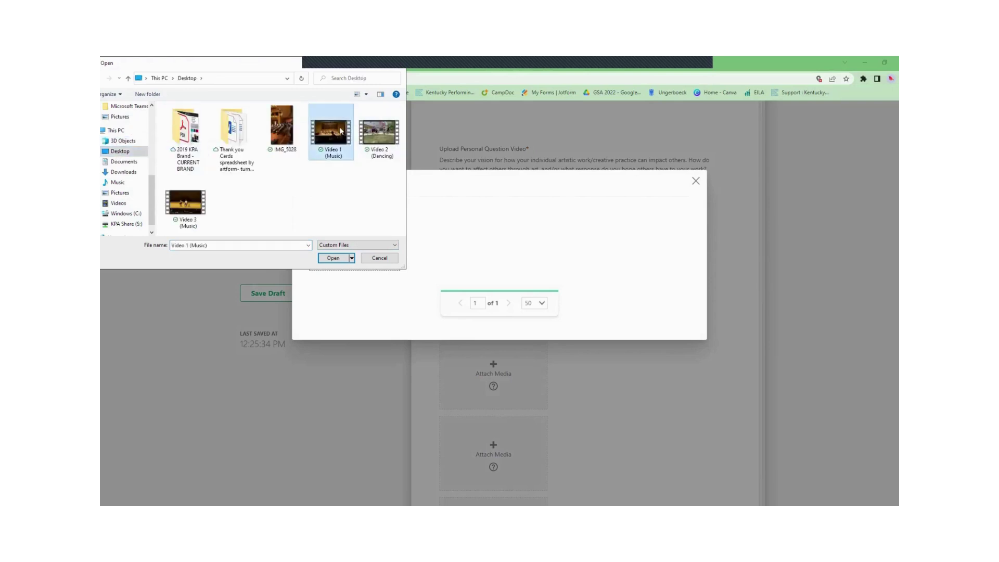
pyautogui.press('Return')
pyautogui.scroll(-2, 591, 348)
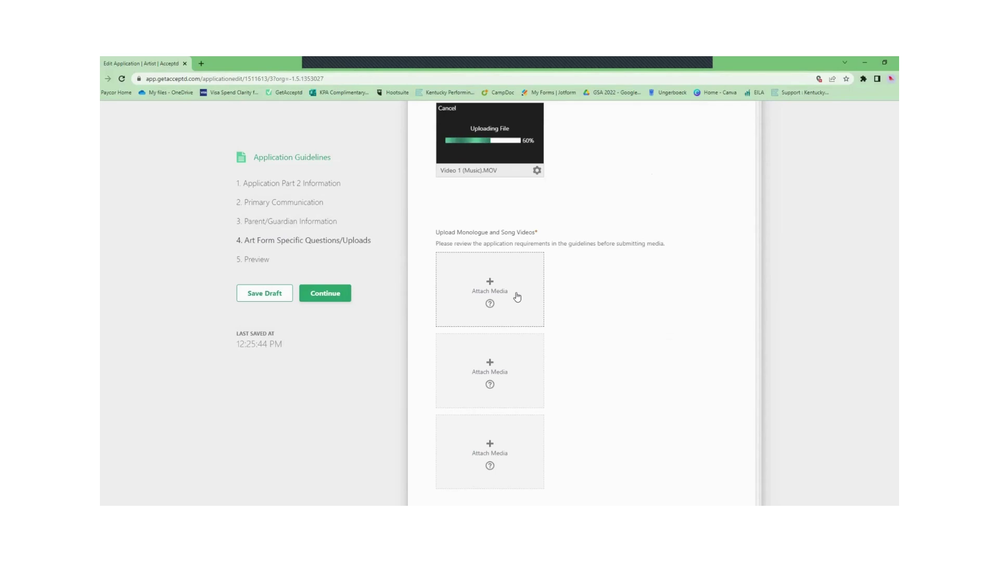
# Step: Attach Video 1 (Music).MOV to the first Monologue and Song Videos slot
pyautogui.click(517, 296)
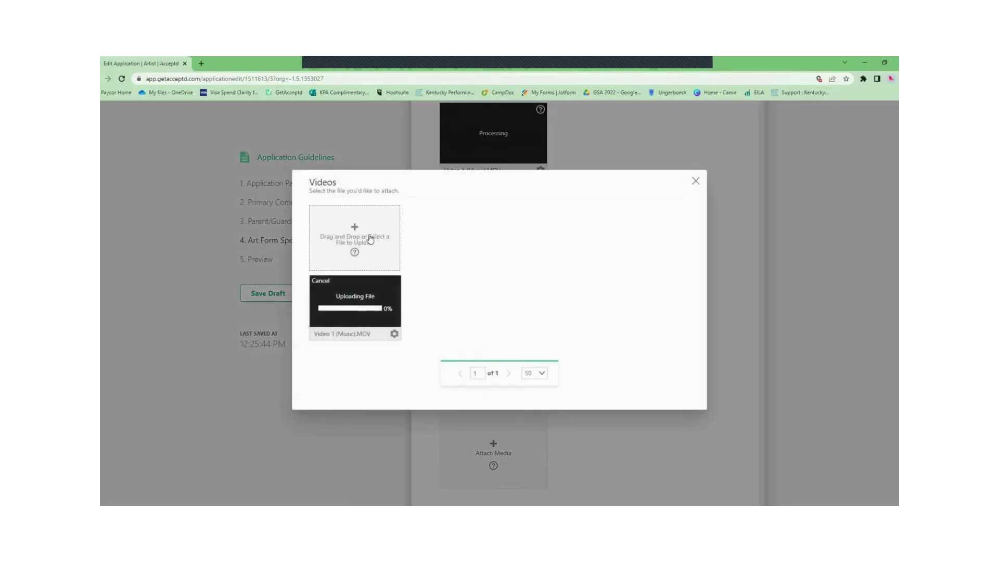
pyautogui.click(381, 258)
pyautogui.click(325, 137)
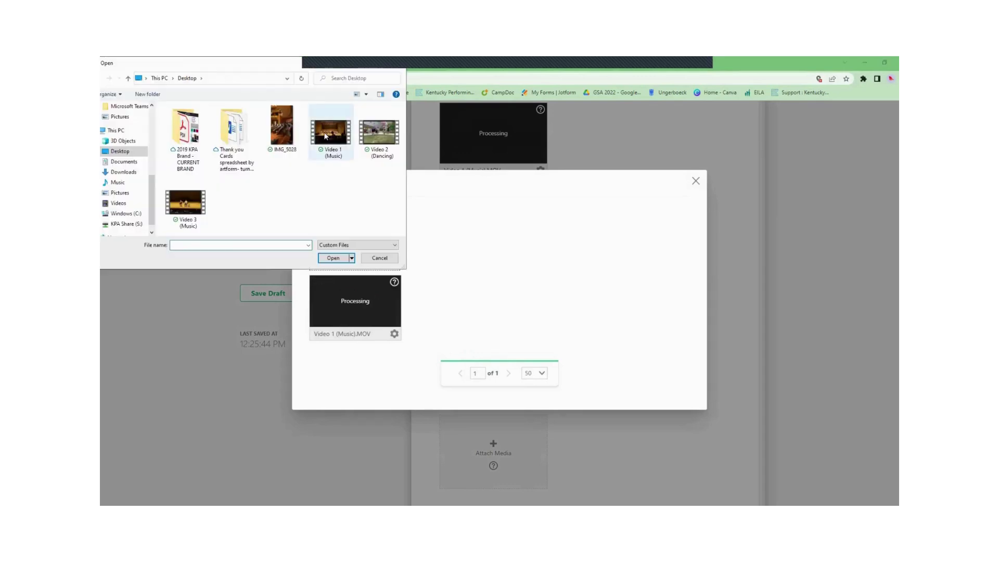
pyautogui.doubleClick(325, 136)
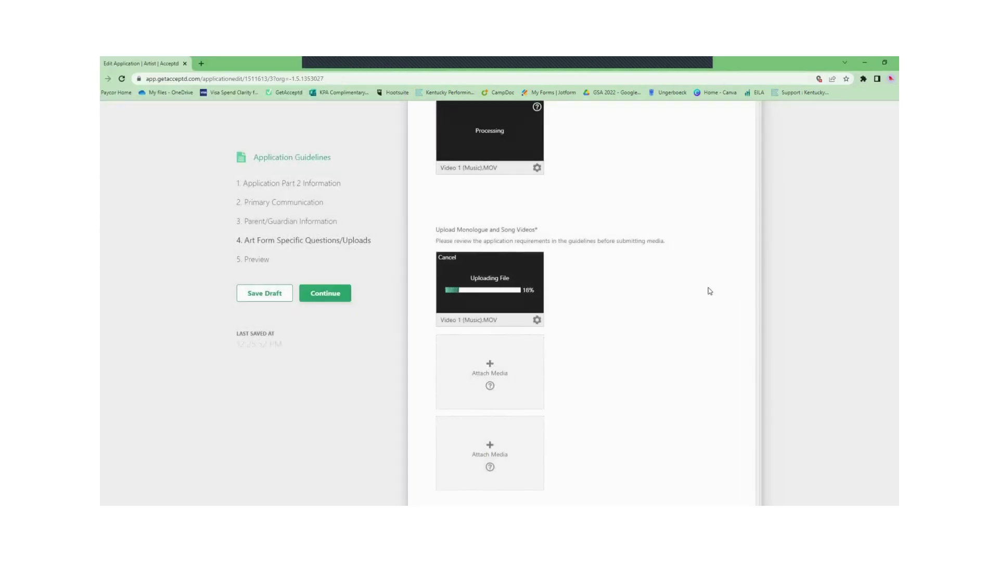
pyautogui.scroll(-3, 624, 270)
# Step: Attach Video 2 (Dancing).MOV and Video 3 (Music).MOV to the next two video slots
pyautogui.click(495, 244)
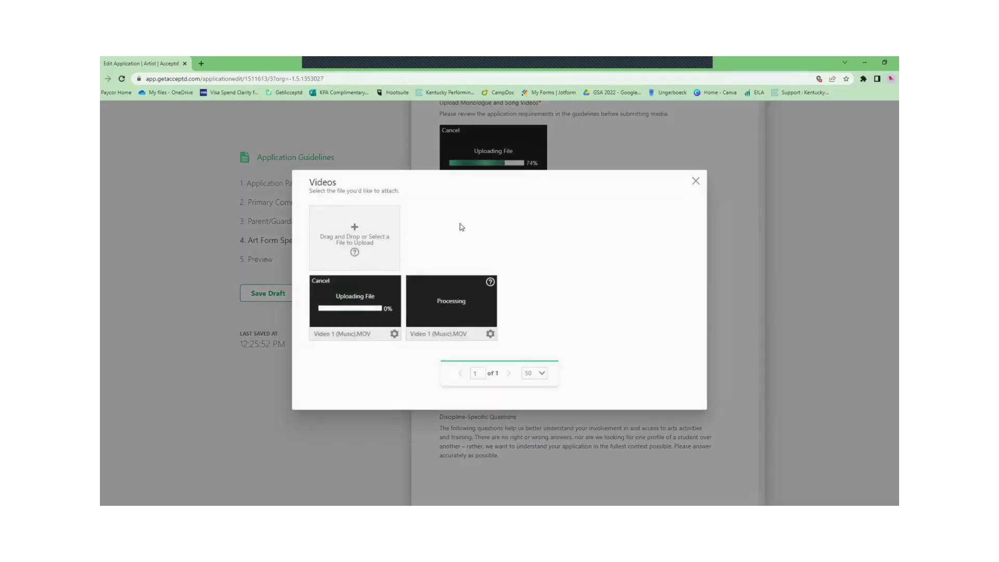
pyautogui.click(366, 232)
pyautogui.click(384, 141)
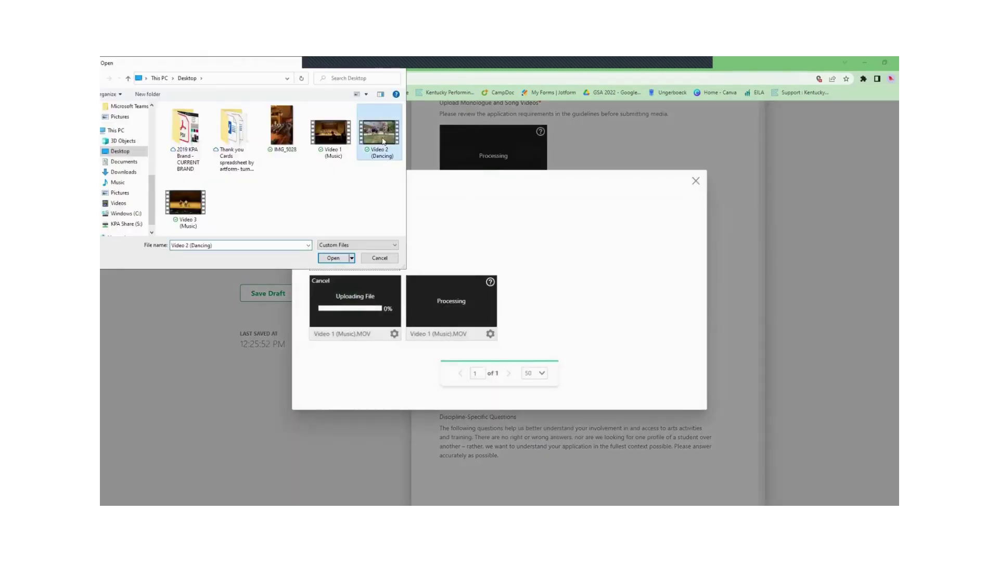
pyautogui.doubleClick(384, 141)
pyautogui.click(520, 318)
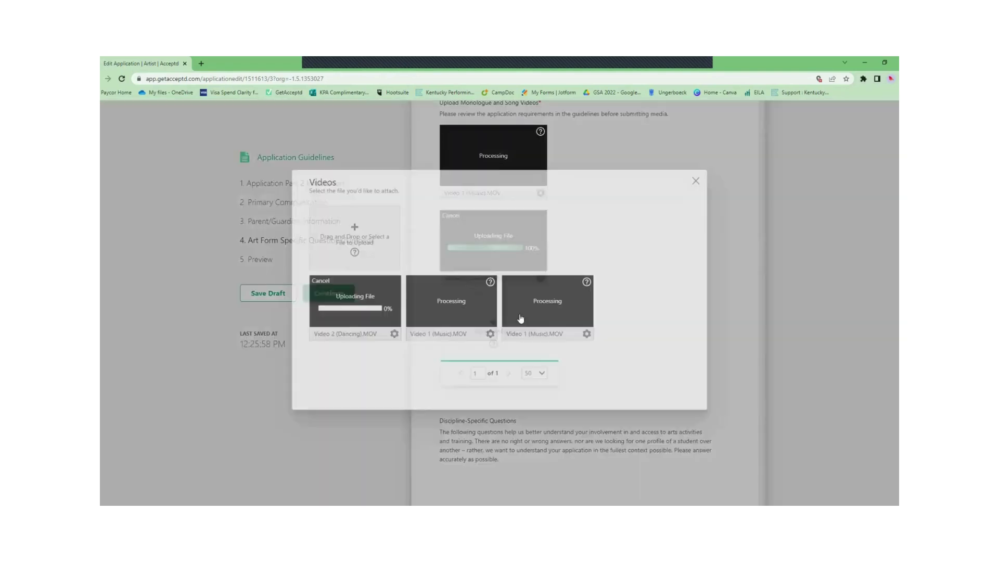
pyautogui.click(360, 239)
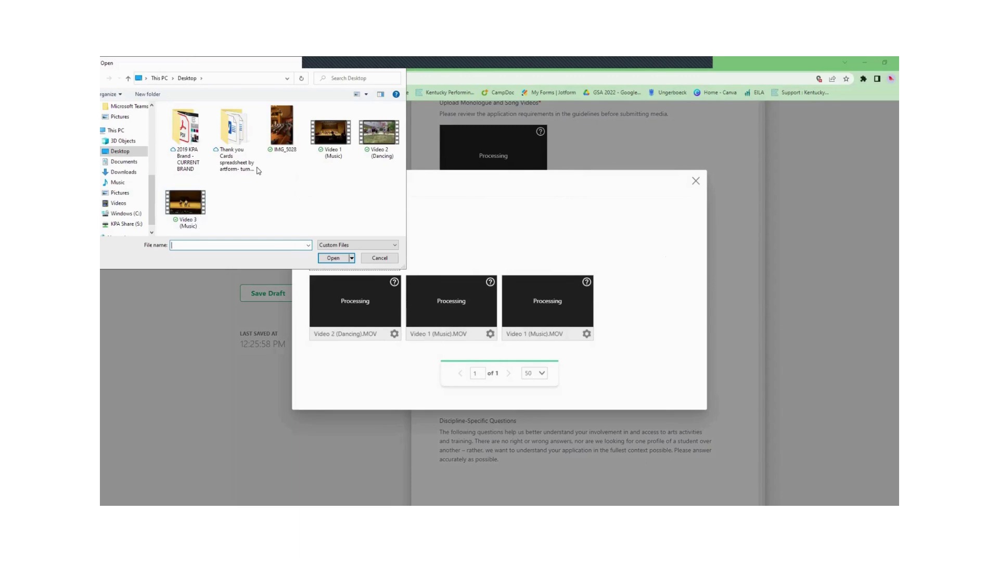
pyautogui.click(195, 193)
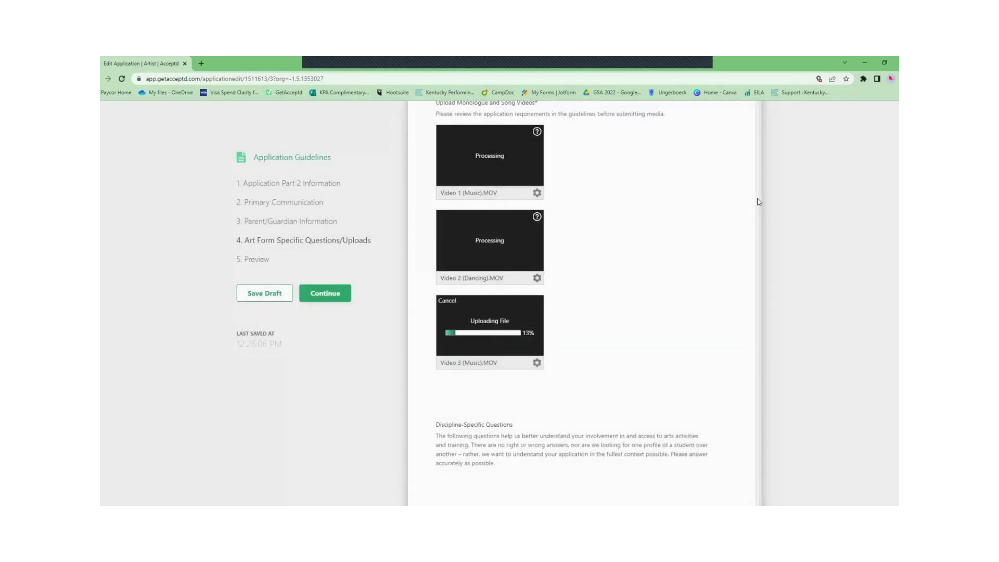
pyautogui.scroll(-5, 687, 214)
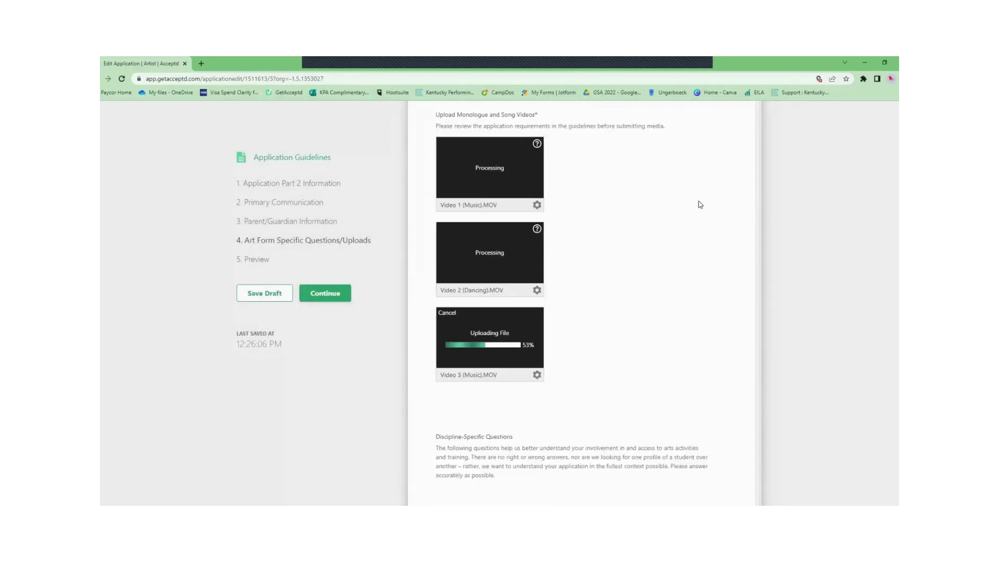
# Step: Answer Yes to the school drama program and describe the productions participated in
pyautogui.scroll(-4, 737, 183)
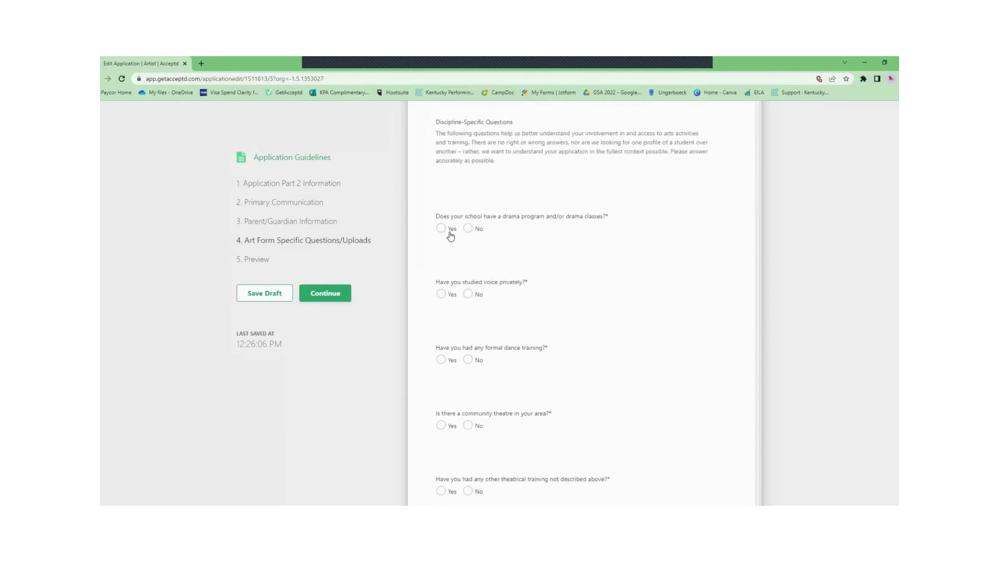
pyautogui.click(441, 229)
pyautogui.click(526, 281)
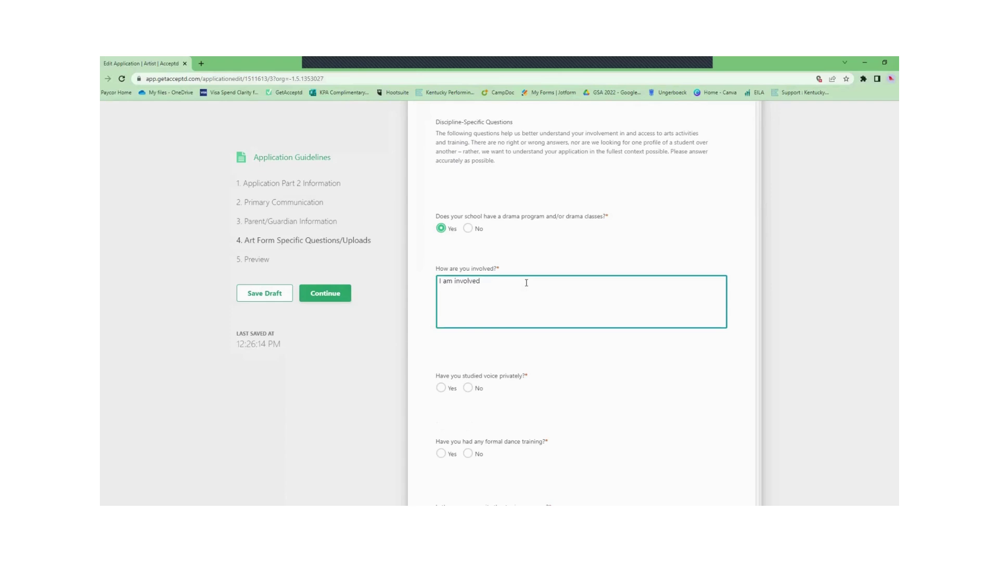
pyautogui.hotkey('ctrl', 'a')
pyautogui.press('BackSpace')
pyautogui.write('I partic')
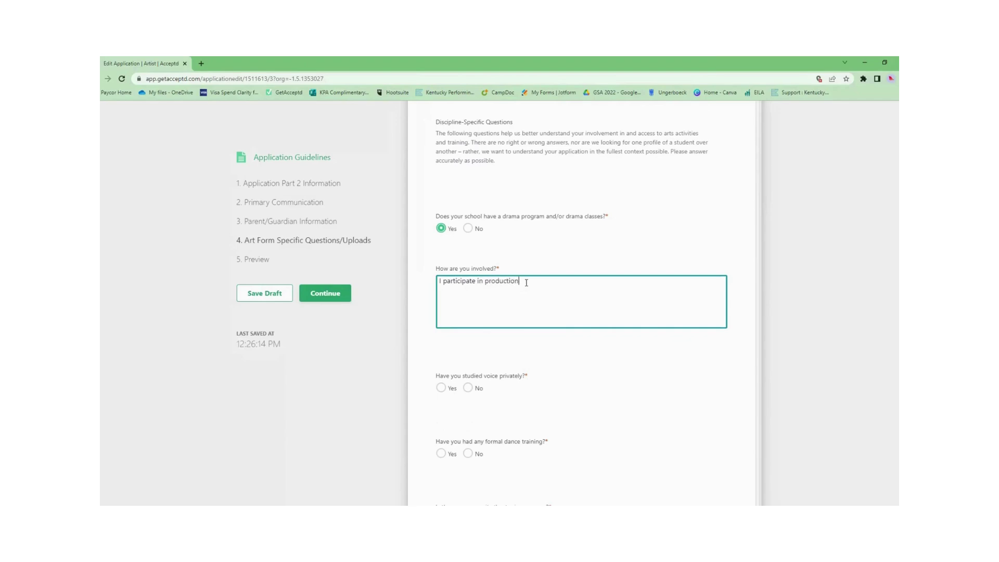
pyautogui.scroll(-1, 478, 348)
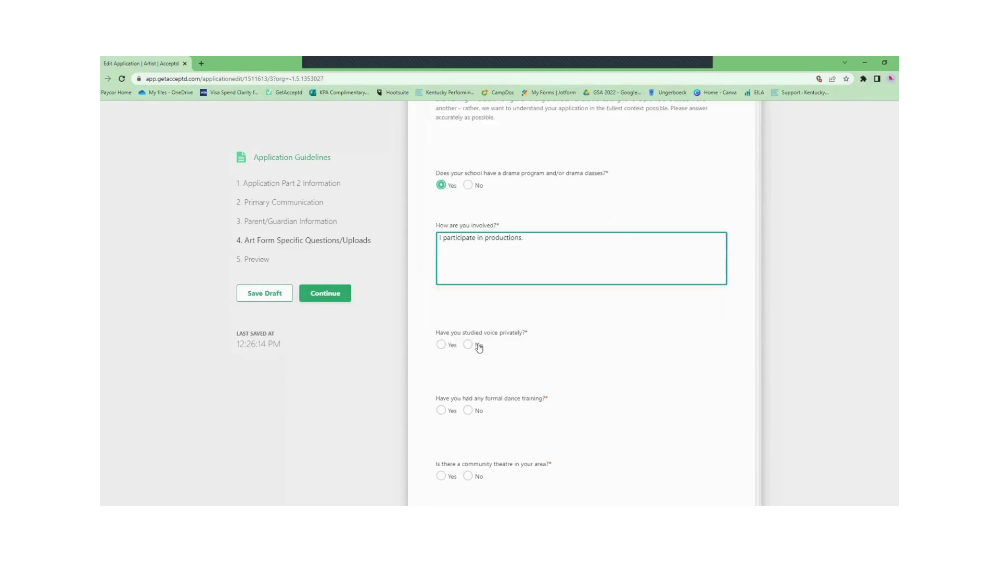
# Step: Answer No to private voice, give 5 years of jazz, 10 community productions, and No other training
pyautogui.click(478, 345)
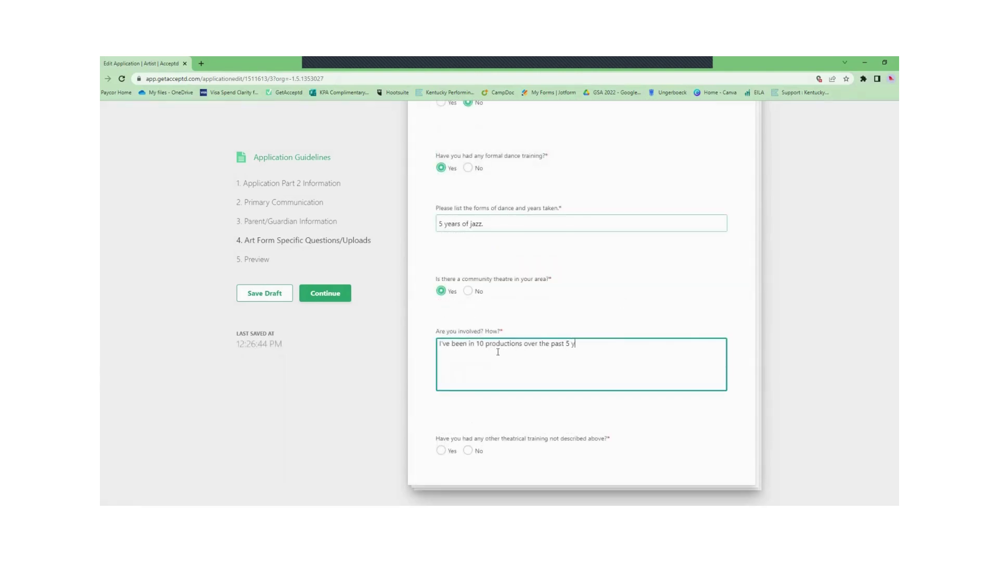
pyautogui.write('ears.')
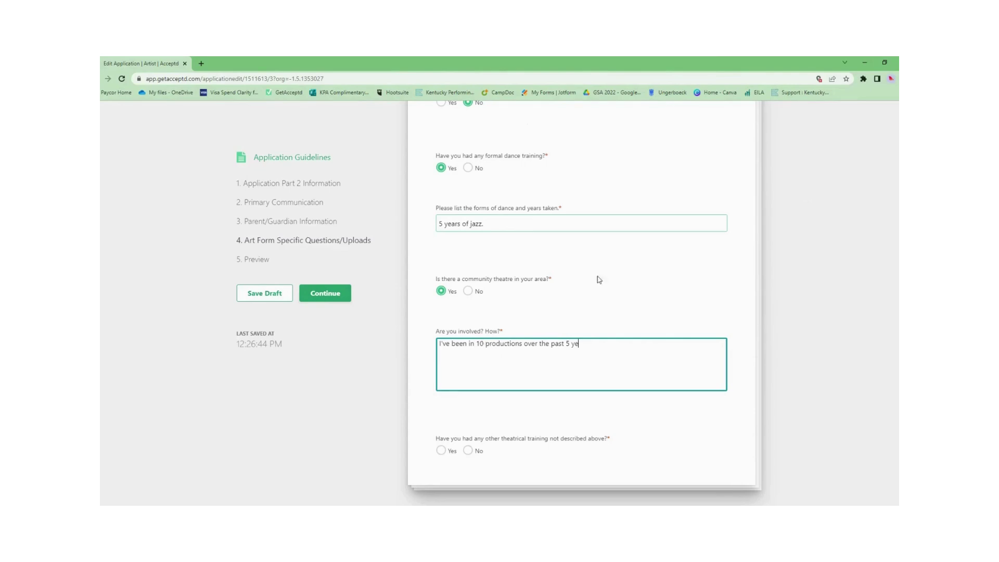
pyautogui.scroll(-1, 779, 390)
pyautogui.click(778, 390)
pyautogui.click(470, 443)
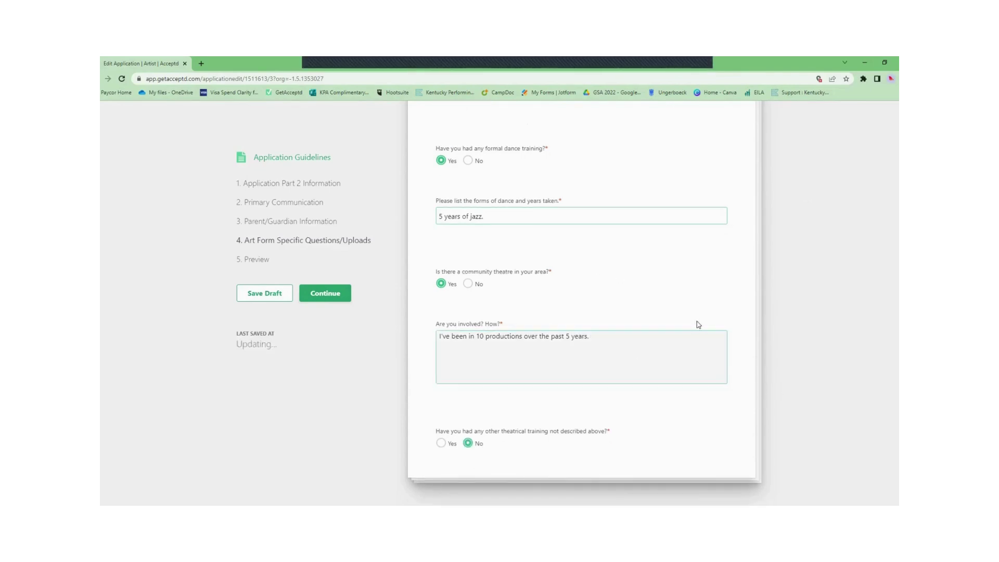
pyautogui.click(441, 442)
pyautogui.scroll(-2, 744, 316)
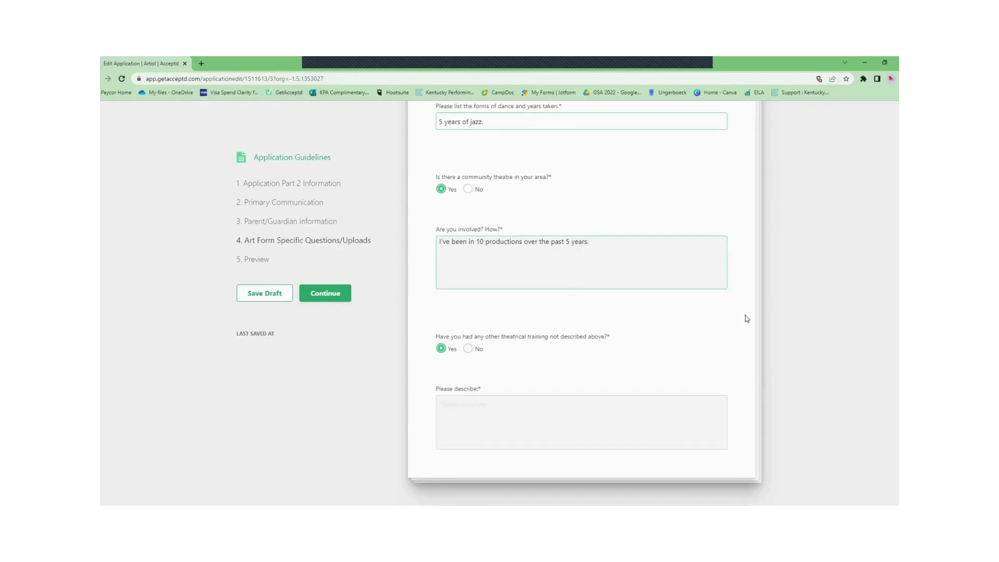
pyautogui.click(477, 350)
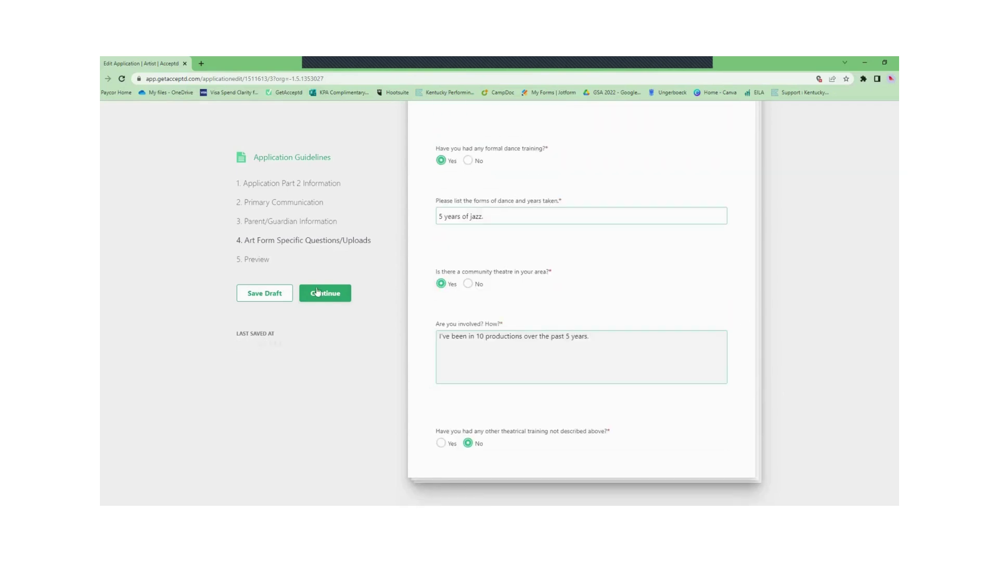
# Step: Continue to 5. Preview and scroll through every Part 2 answer and upload to the discipline-specific responses
pyautogui.click(343, 295)
pyautogui.scroll(10, 692, 229)
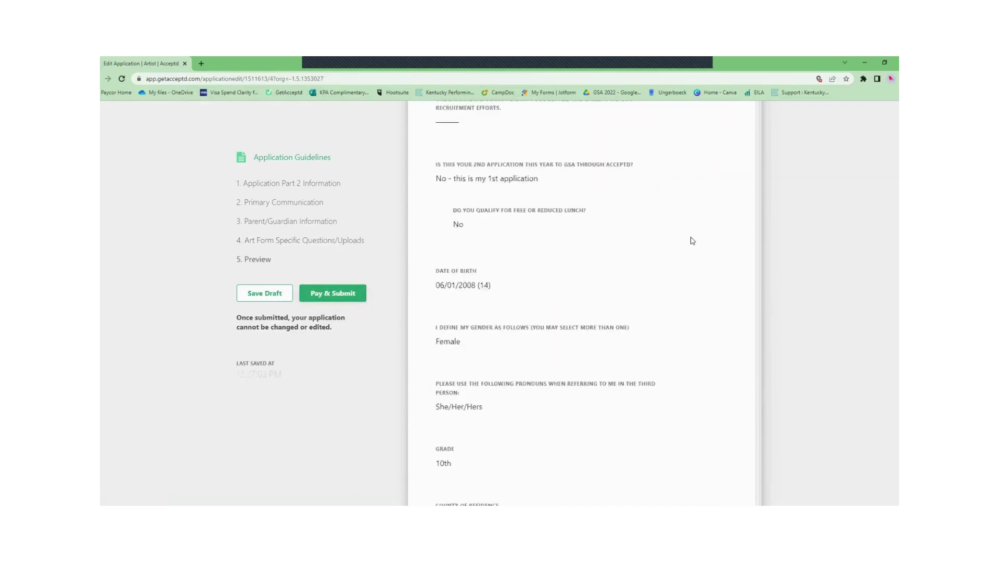
pyautogui.scroll(-7, 747, 291)
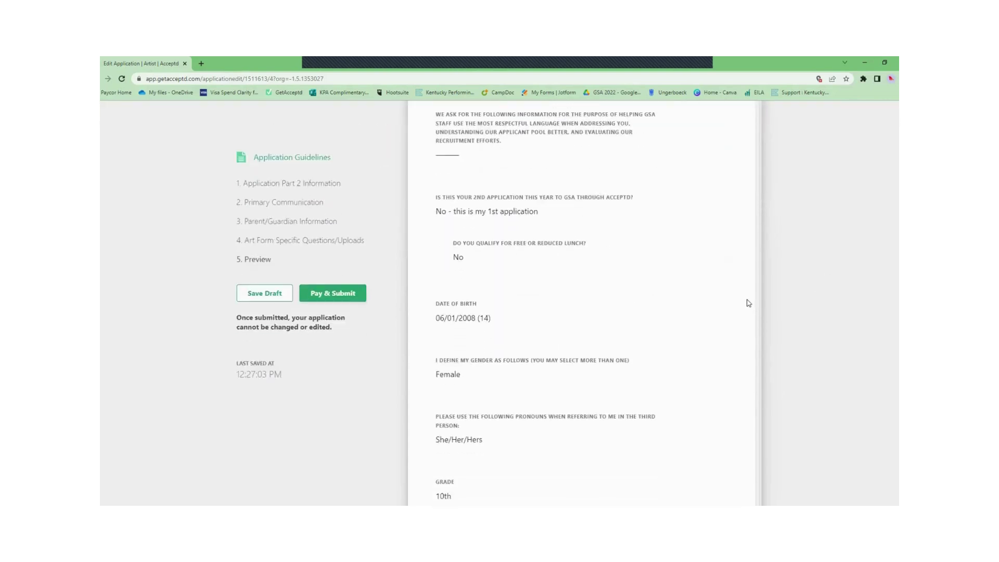
pyautogui.scroll(-7, 747, 302)
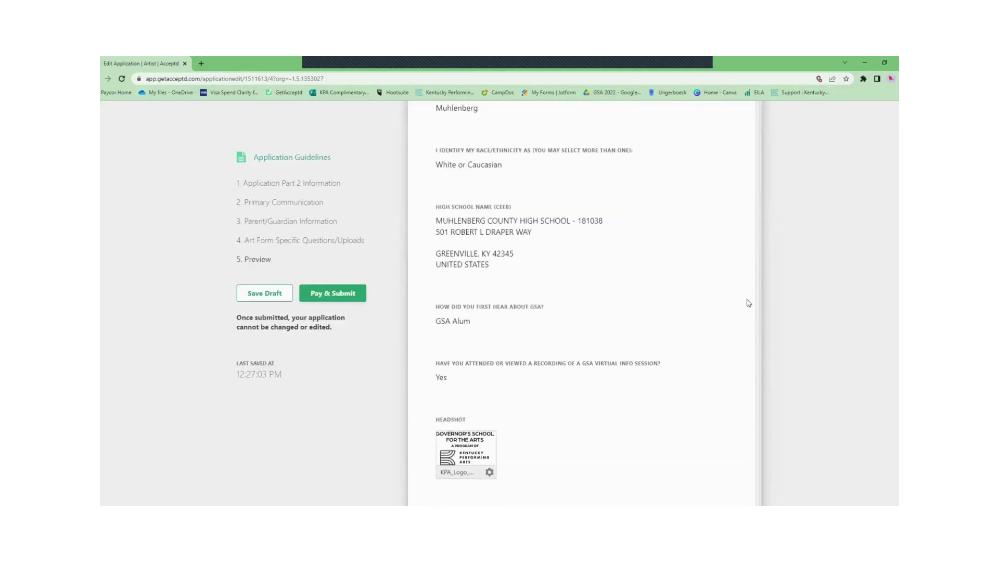
pyautogui.scroll(-6, 748, 302)
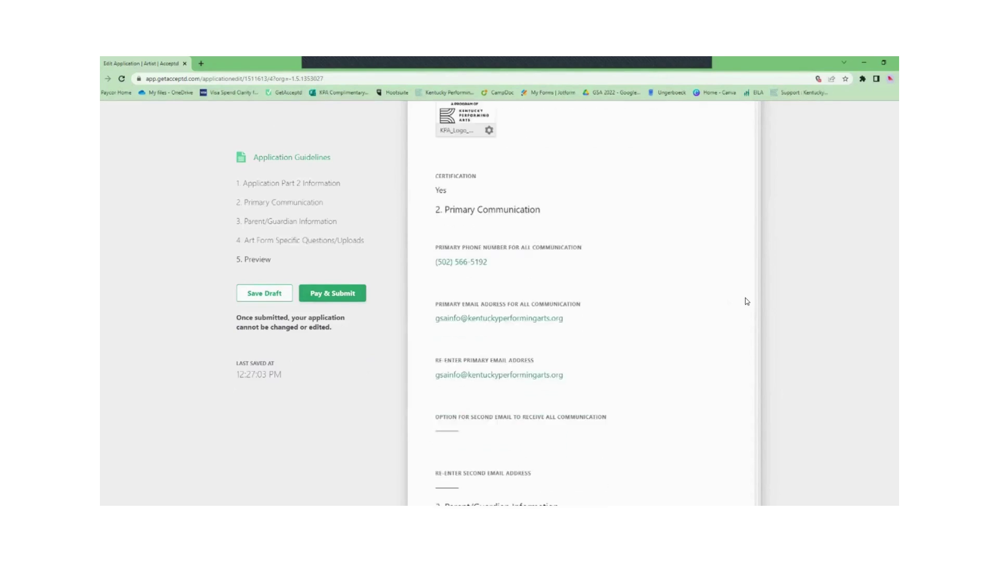
pyautogui.scroll(-2, 744, 296)
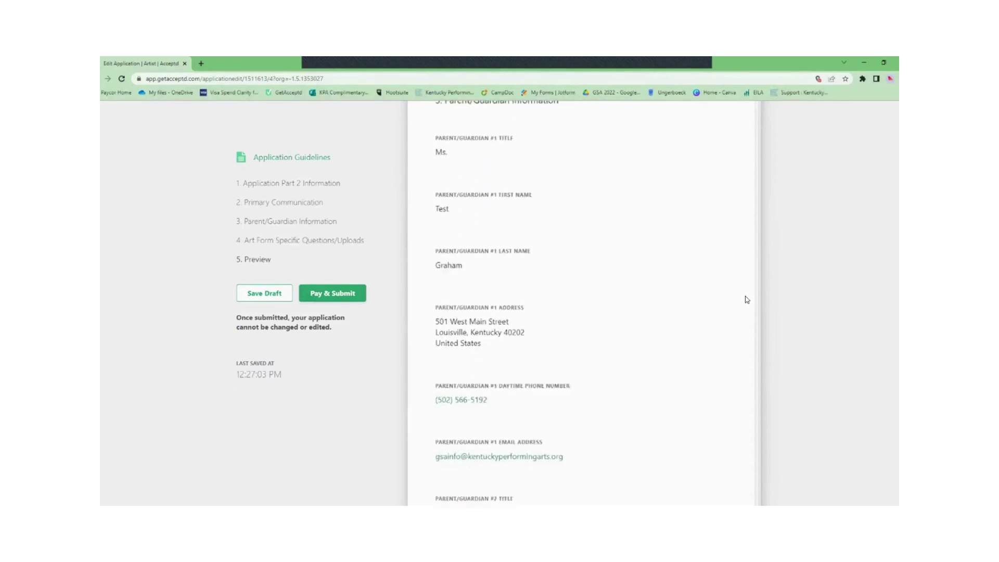
pyautogui.scroll(-4, 745, 299)
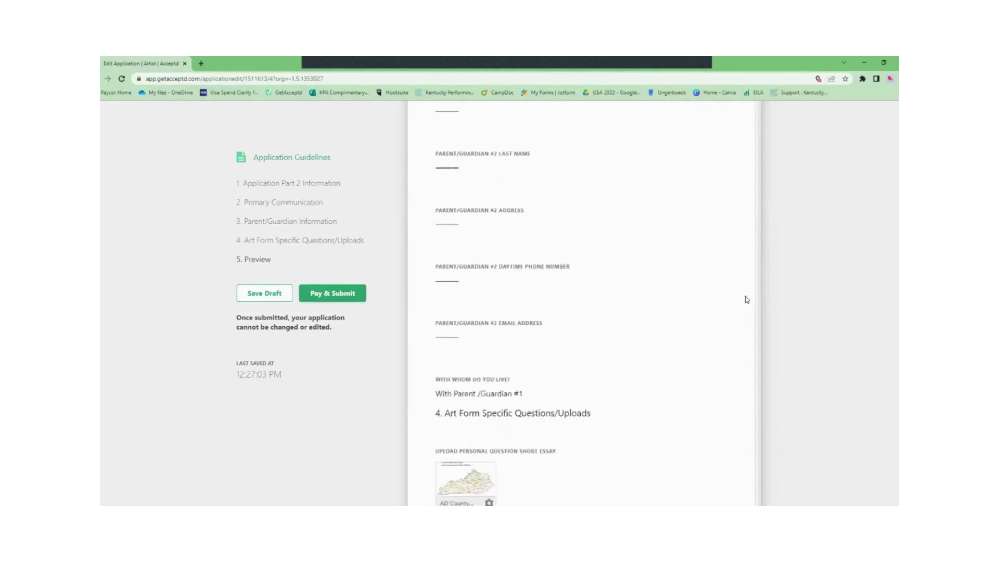
pyautogui.scroll(-9, 747, 300)
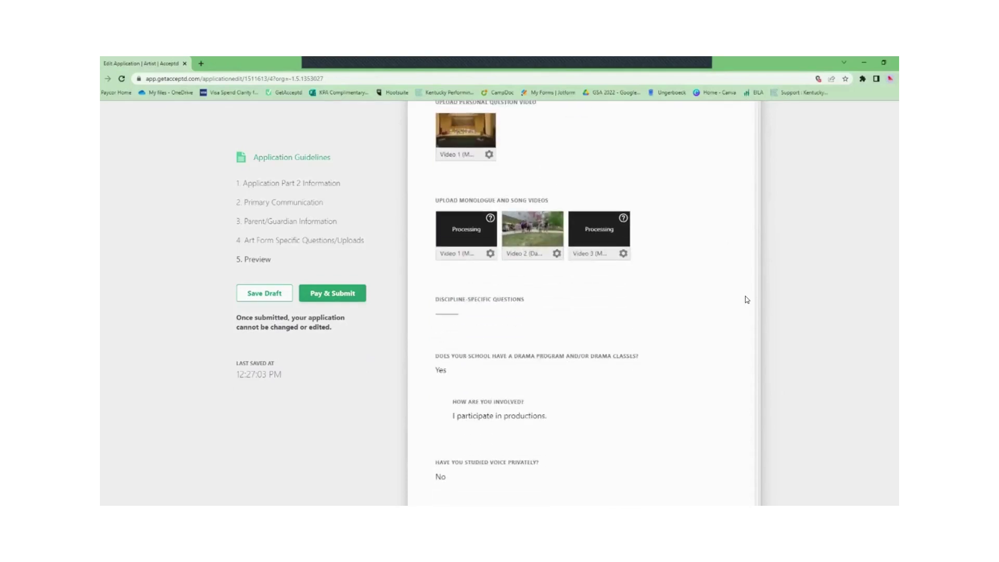
pyautogui.scroll(-6, 746, 299)
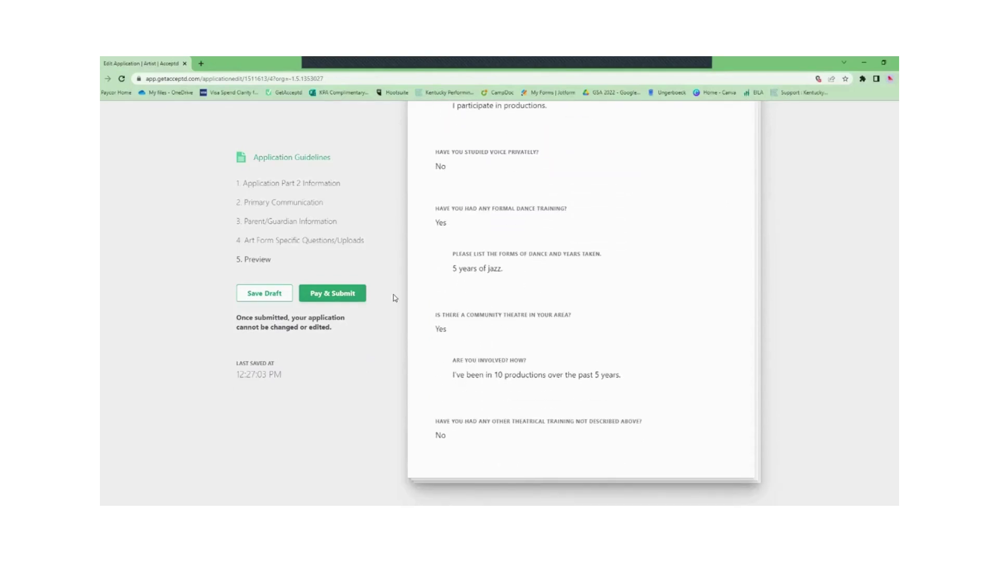